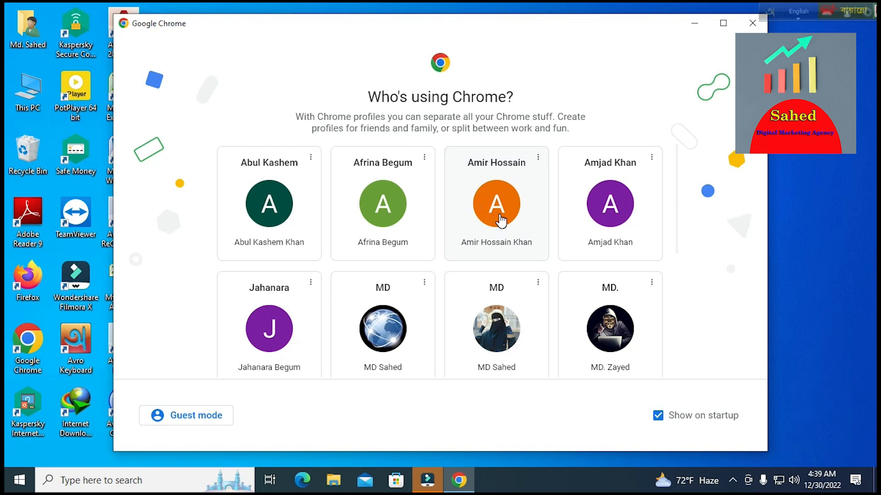
- Open Google Meet from the Google apps grid in Chrome using the chosen profile
click(500, 219)
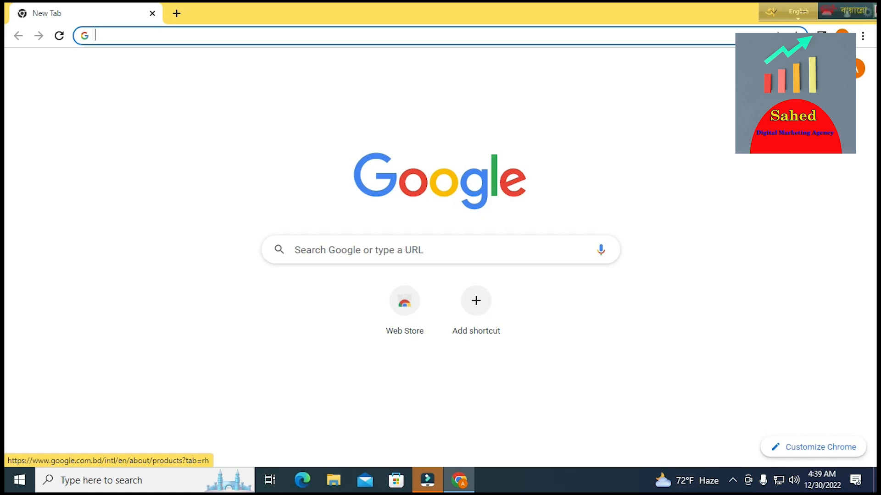
click(834, 67)
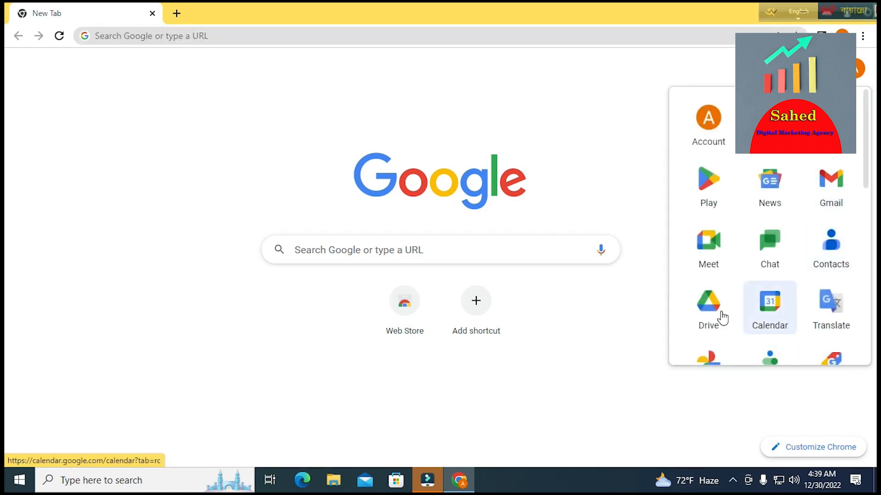
click(710, 255)
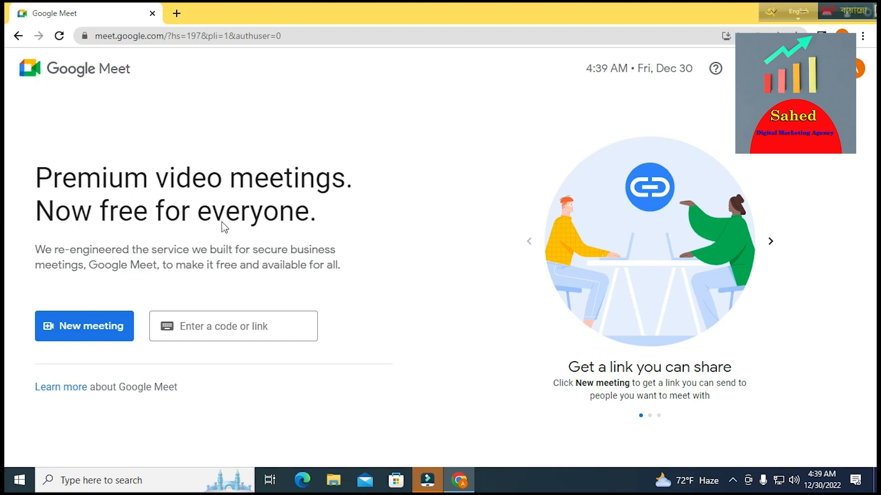
- Open the New meeting dropdown to see its start options
click(82, 331)
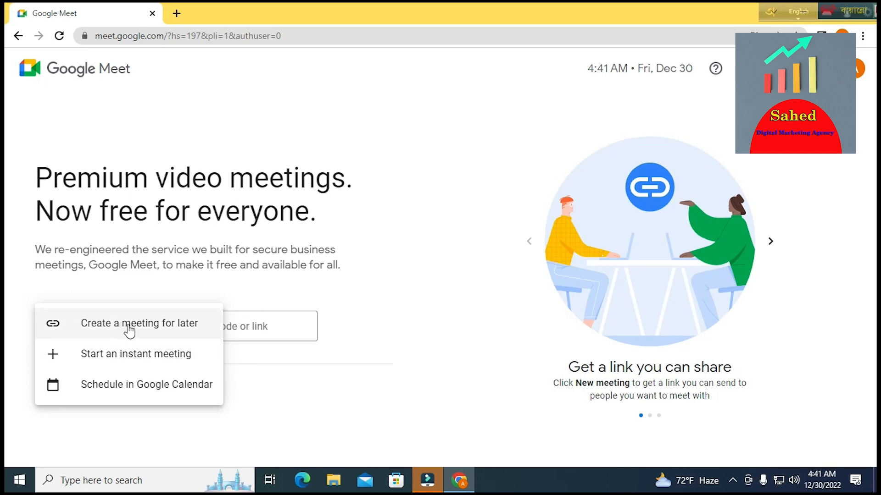
- Create a meeting for later, copy its link, and close the link dialog
click(153, 327)
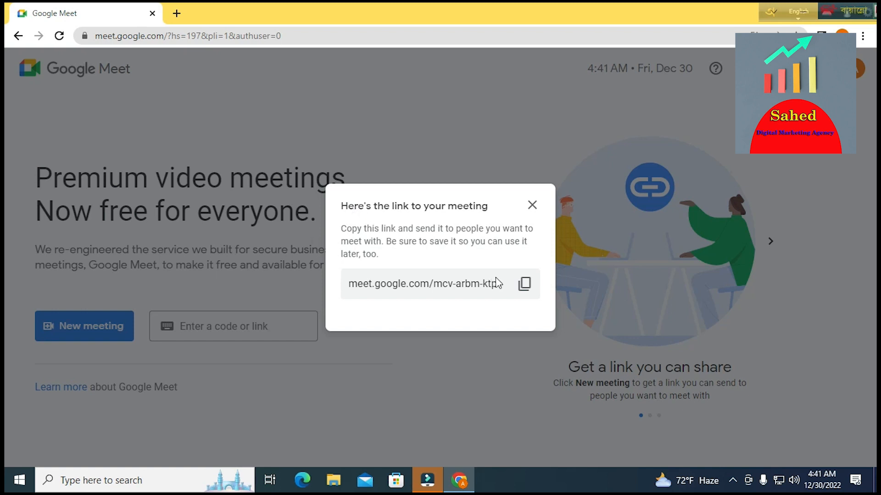
click(521, 285)
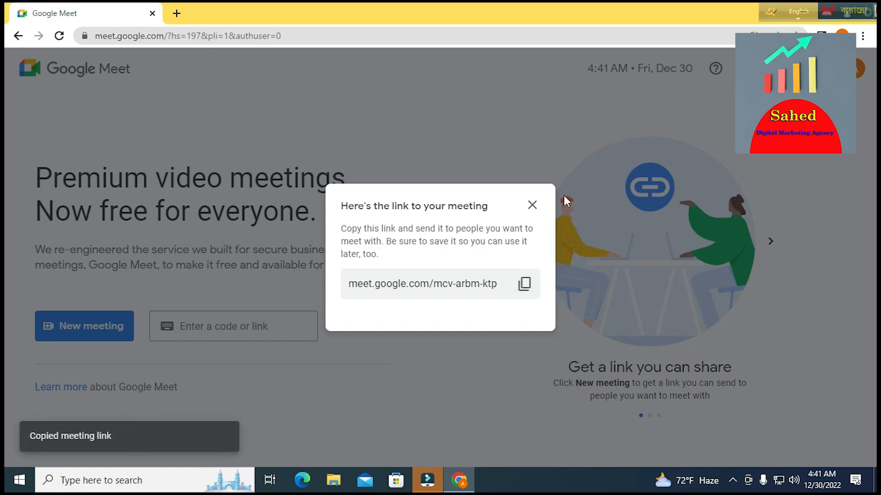
click(532, 205)
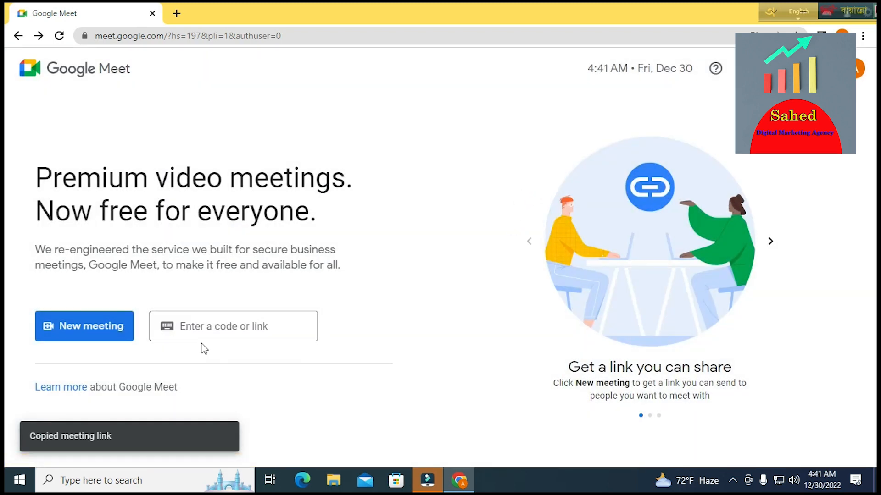
- Paste the copied meeting link into the code field, then delete it
click(214, 327)
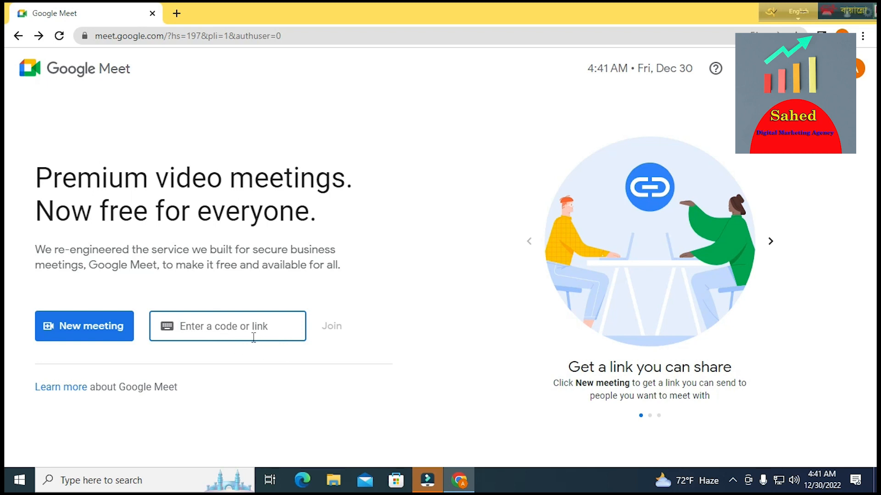
key(ctrl+v)
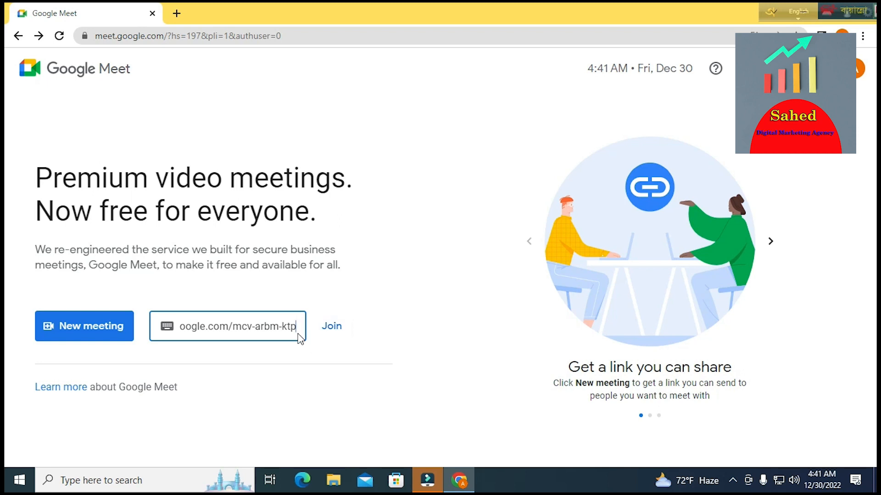
key(BackSpace)
key(BackSpace)
key(BackSpace)
key(BackSpace)
key(BackSpace)
key(BackSpace)
key(BackSpace)
key(BackSpace)
key(BackSpace)
key(BackSpace)
key(BackSpace)
key(BackSpace)
key(BackSpace)
key(BackSpace)
key(BackSpace)
key(BackSpace)
key(BackSpace)
key(BackSpace)
key(BackSpace)
key(BackSpace)
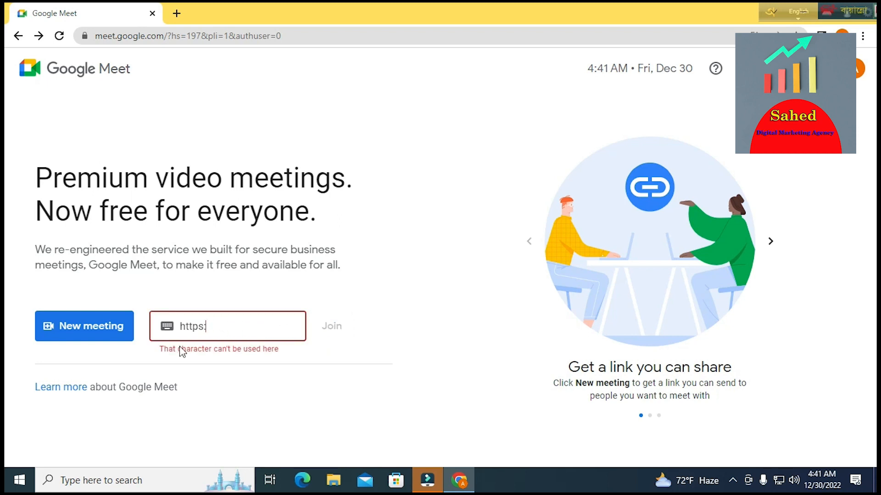
- Start an instant meeting and open the Add others invite dialog
click(115, 337)
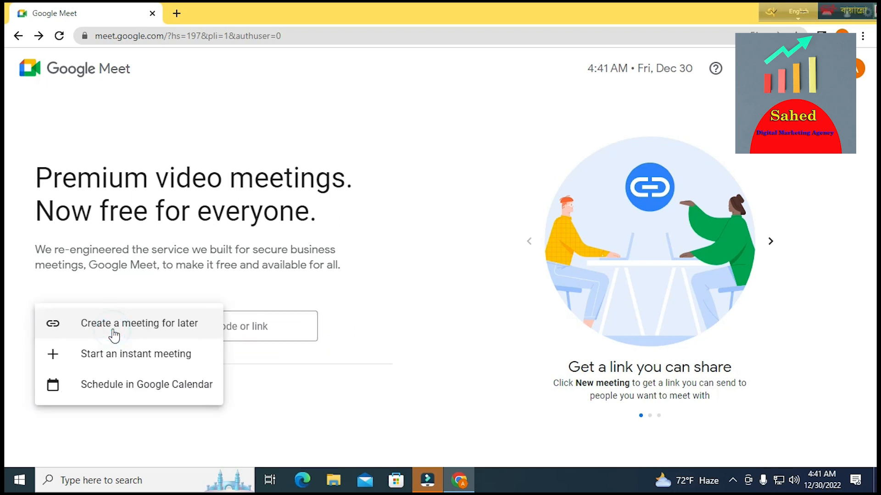
click(132, 359)
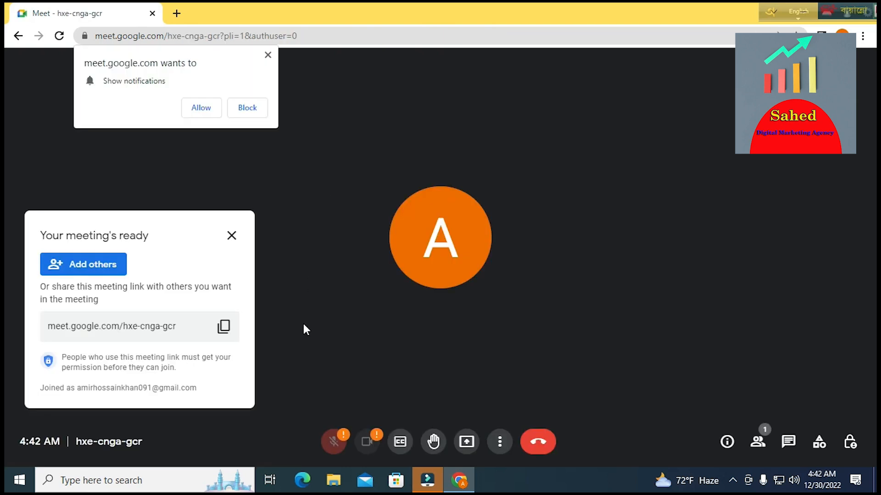
click(80, 270)
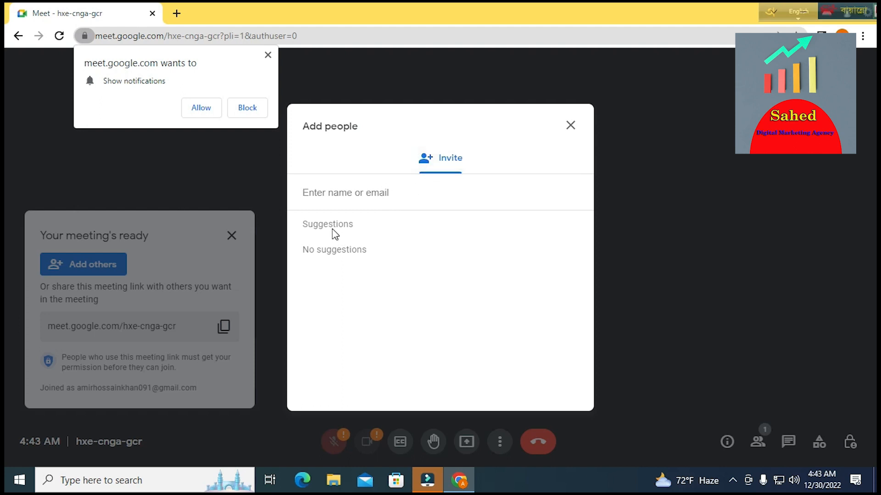
- Enter the contact's e-mail address, add it as a recipient, and send the invitation
click(353, 196)
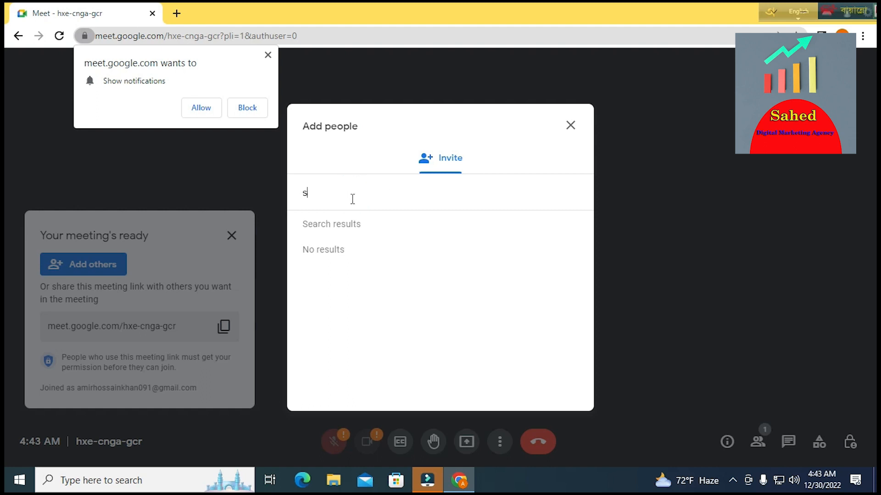
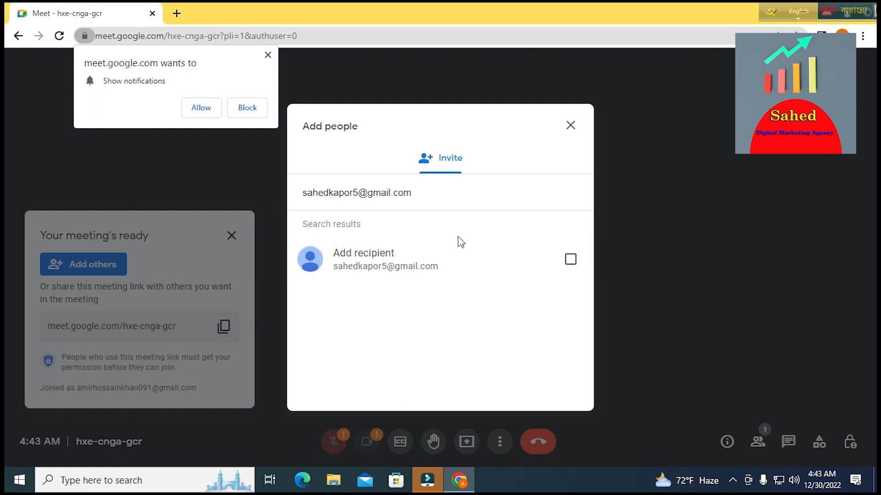
click(570, 262)
click(551, 390)
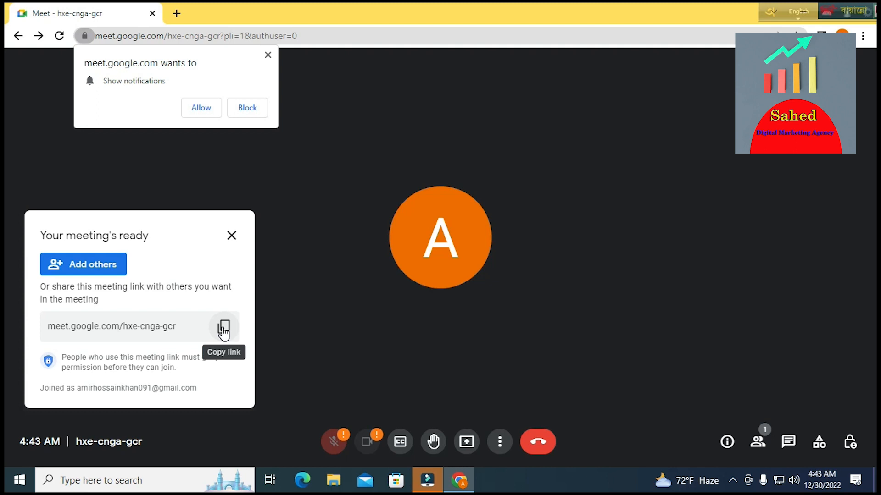
- Close the Your meeting's ready panel so the joined guest shows in the call
click(230, 236)
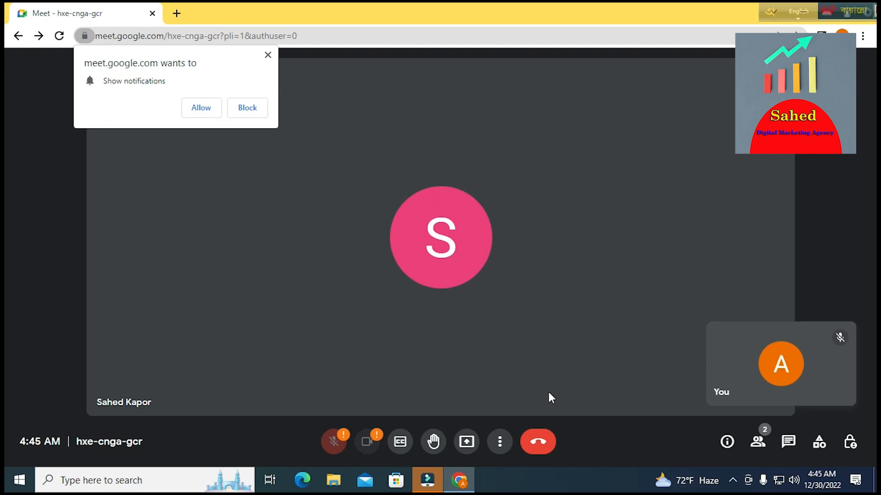
- Dismiss the microphone permission notice and the notifications request
click(340, 444)
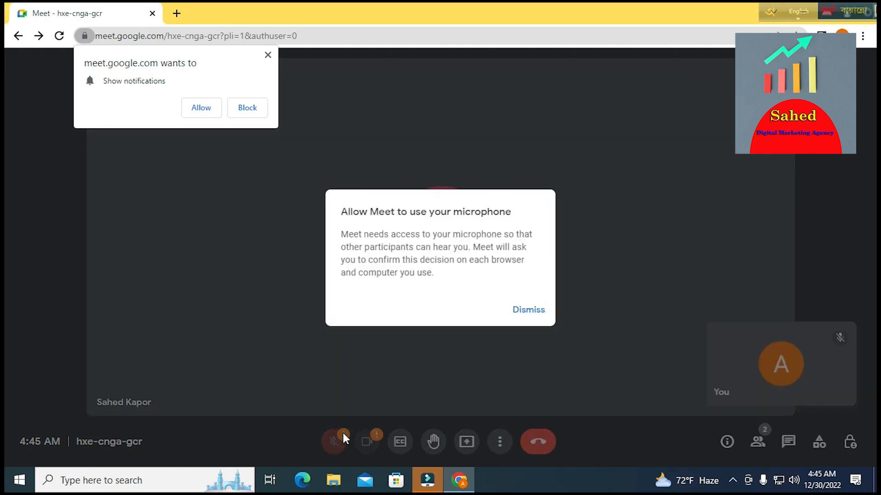
click(523, 311)
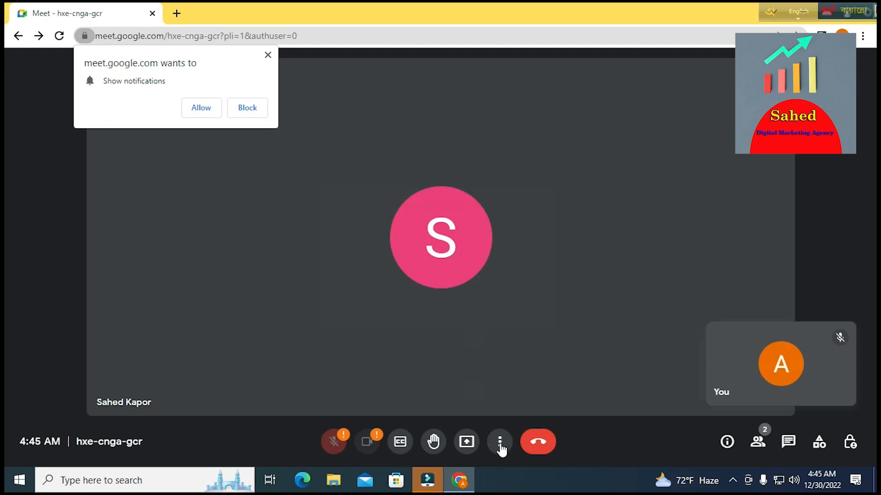
click(269, 56)
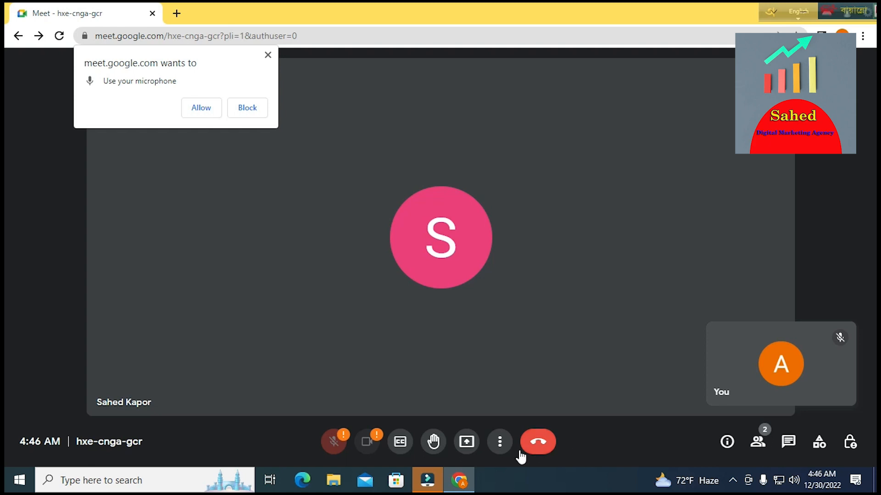
- Raise your hand in the call, then lower it again
click(434, 444)
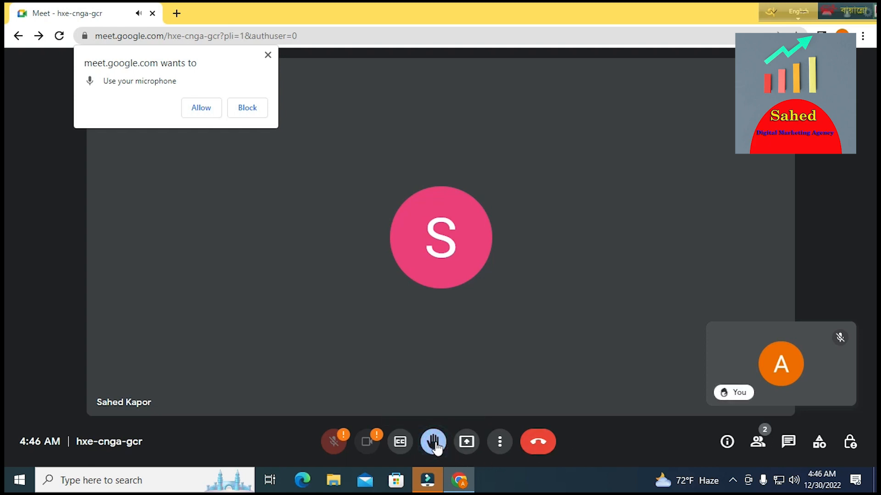
mouse_move(734, 398)
click(435, 443)
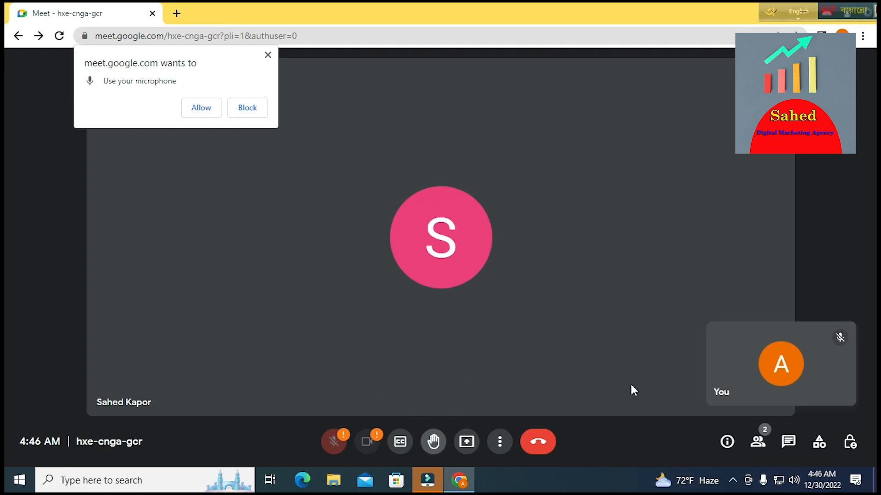
- Start presenting the entire screen, then stop sharing
click(466, 443)
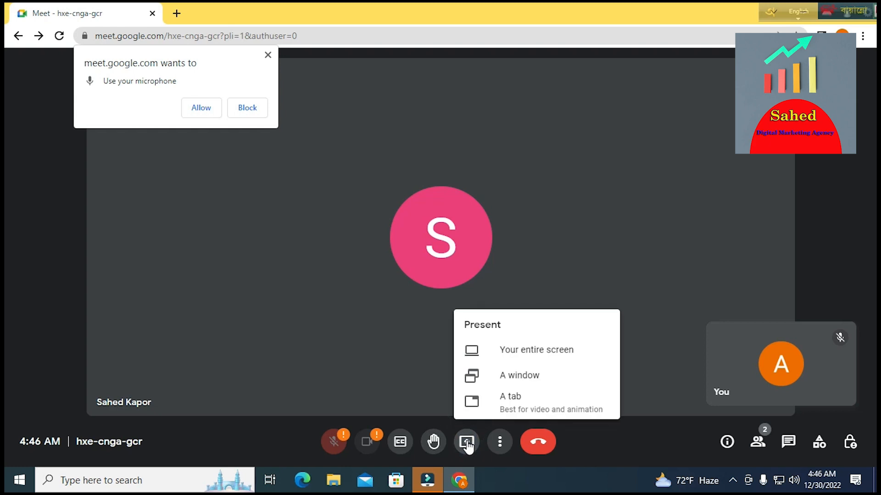
click(545, 355)
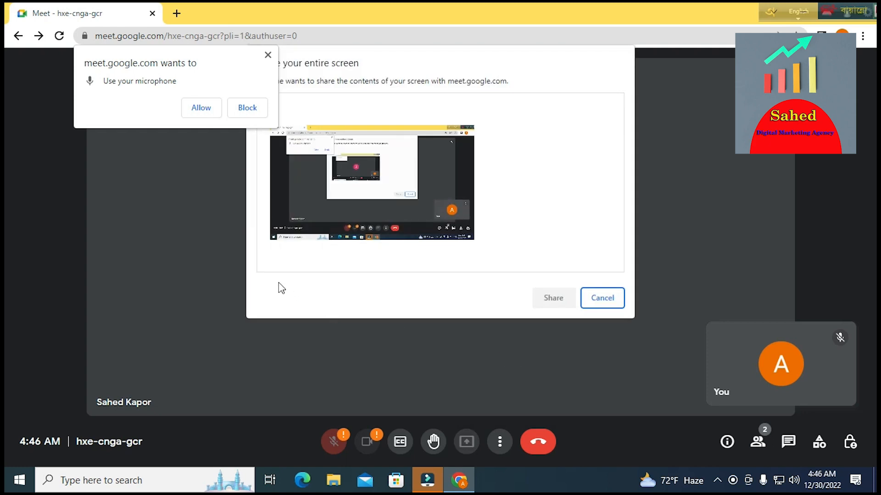
click(340, 197)
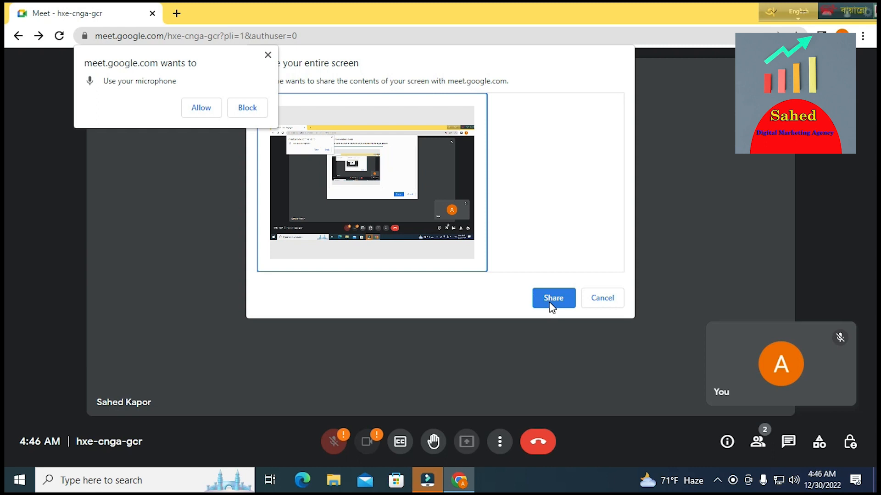
click(551, 302)
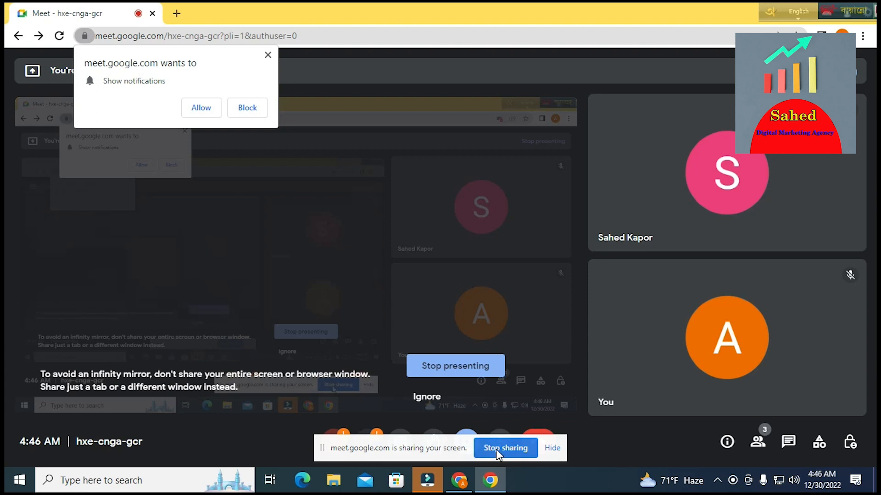
click(496, 449)
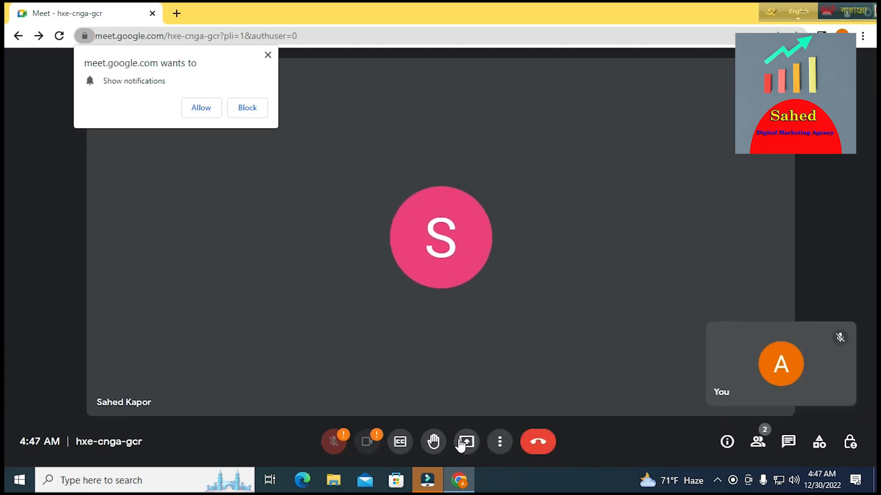
- Choose the FRecorder window to present, then cancel the window share
click(462, 443)
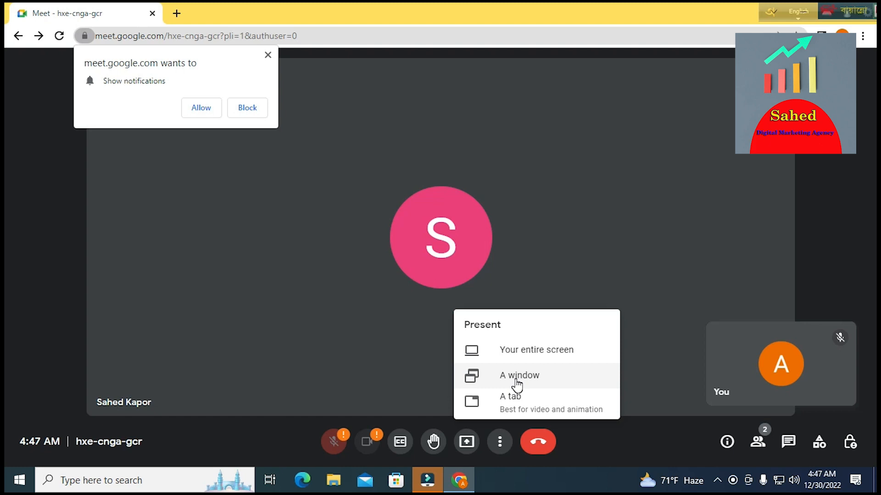
click(516, 381)
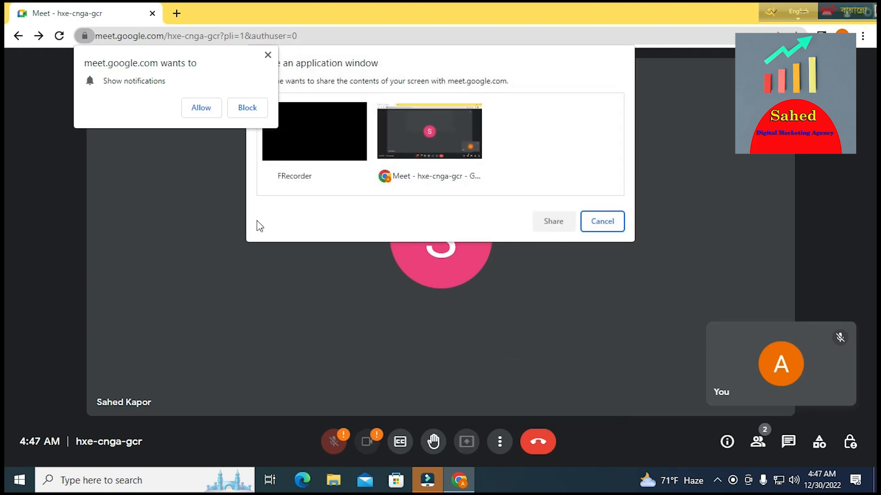
click(315, 149)
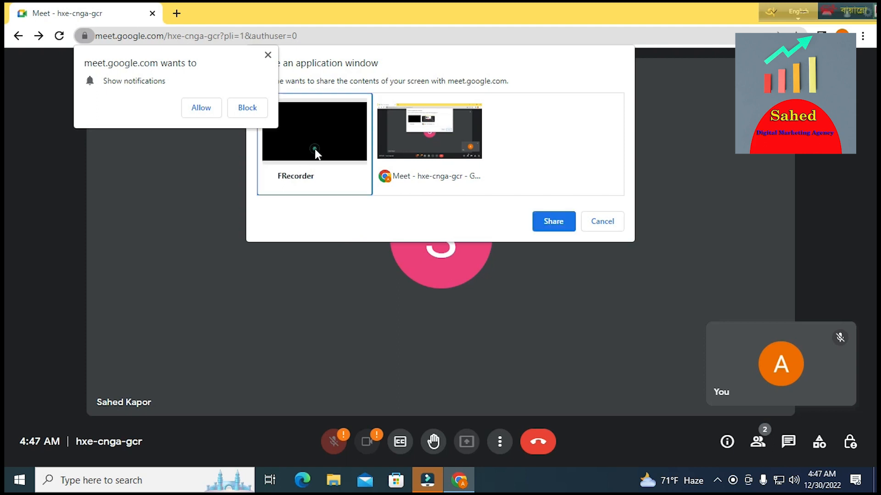
click(606, 222)
- Choose Present now > A tab, then cancel the Chrome tab share
click(468, 443)
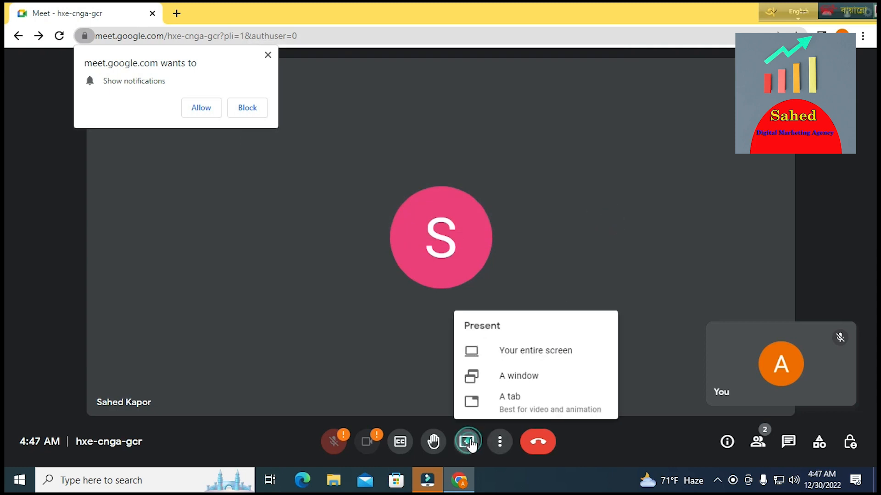
click(505, 400)
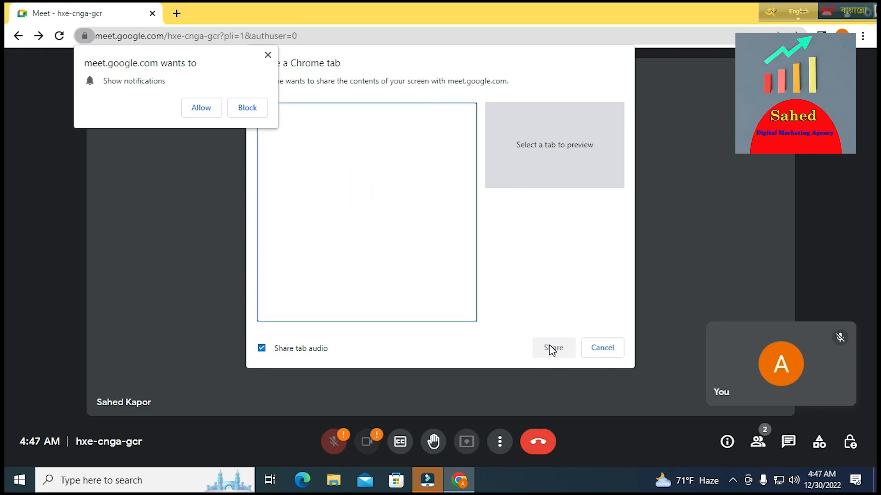
click(593, 350)
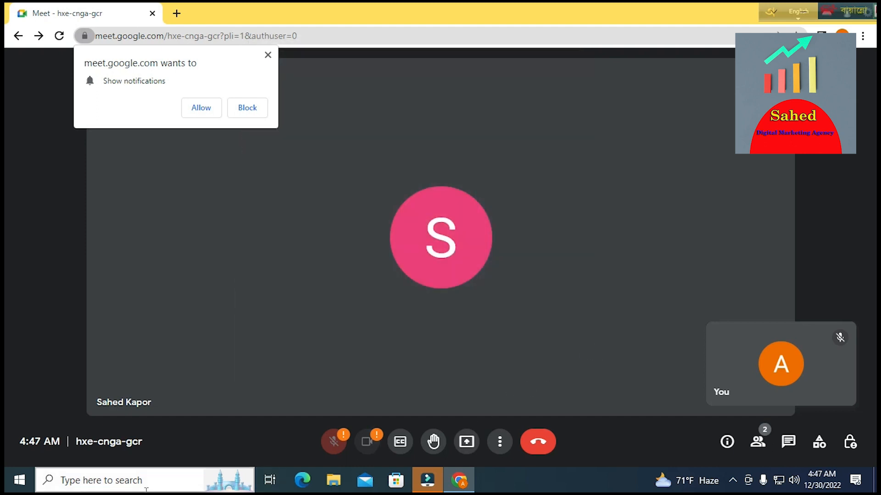
- Start a new whiteboard via More options > Whiteboard, opening a blank Jam for hxe-cnga-gcr
click(501, 447)
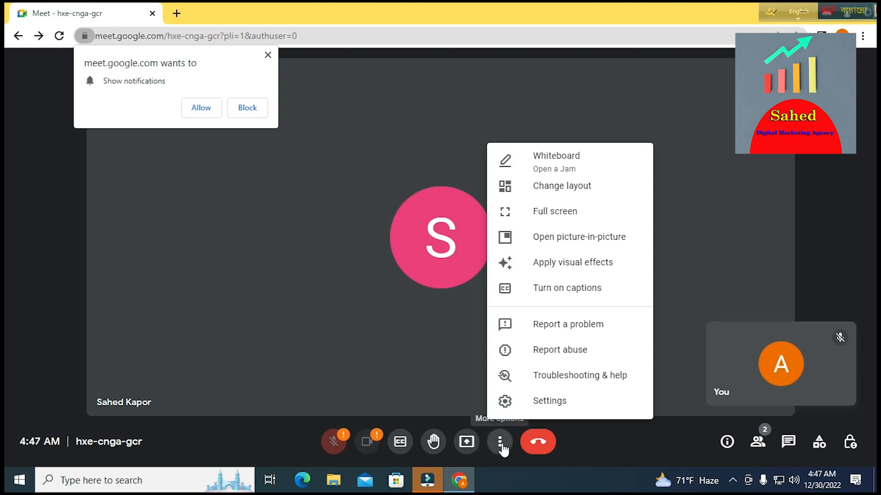
click(551, 165)
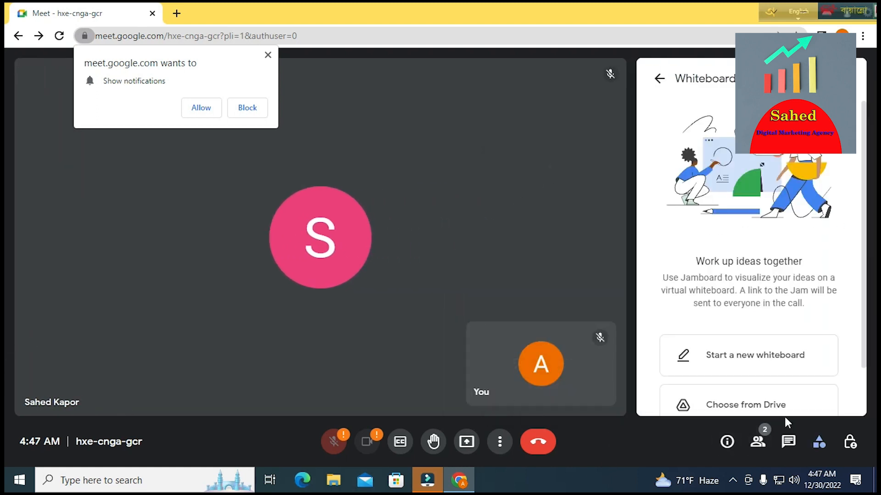
scroll(749, 376, down, 2)
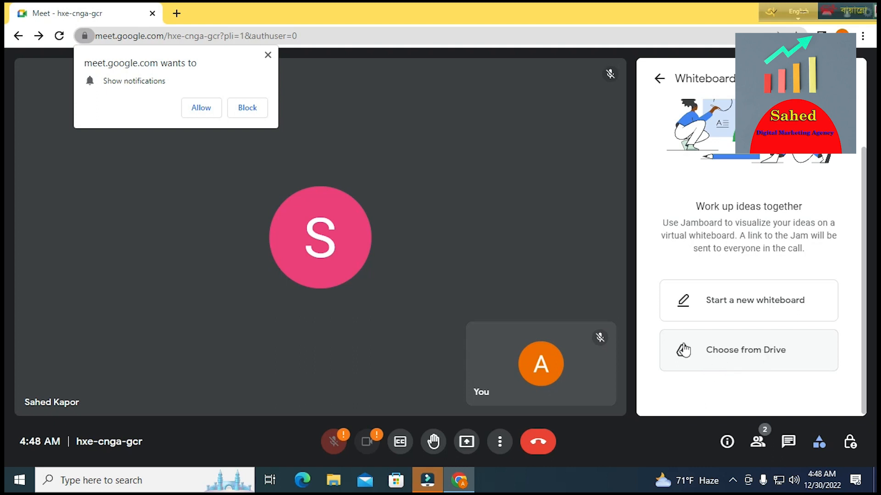
click(714, 311)
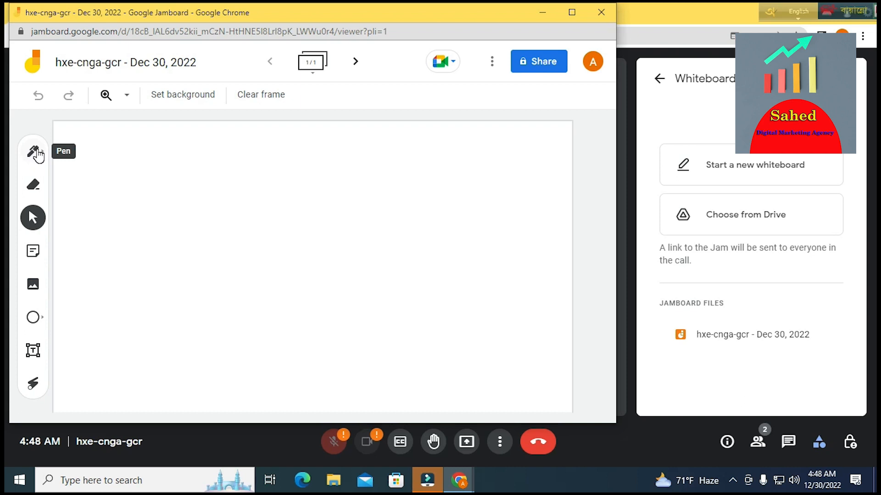
- Draw freehand loops and long lines across the frame with the Pen
click(37, 155)
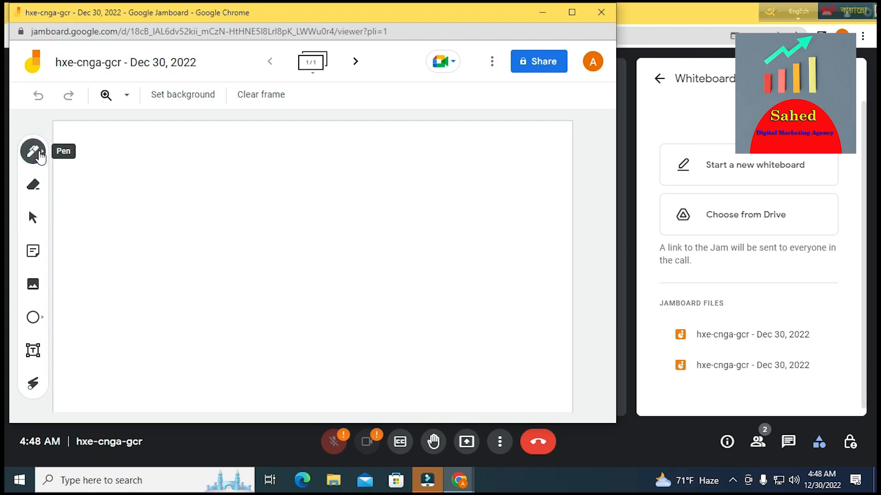
mouse_move(125, 186)
mouse_down()
mouse_move(388, 305)
mouse_move(317, 278)
mouse_up()
mouse_move(160, 200)
mouse_down()
mouse_move(218, 274)
mouse_move(449, 302)
mouse_up()
mouse_move(277, 250)
mouse_down()
mouse_move(279, 259)
mouse_move(301, 235)
mouse_up()
drag(169, 211, 553, 272)
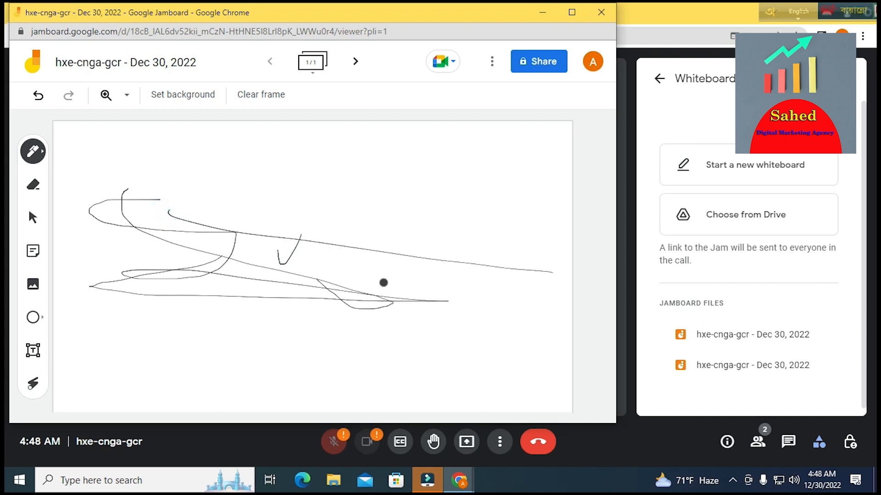
- Add a thick dark Marker loop and a wide grey Highlighter stroke
click(43, 156)
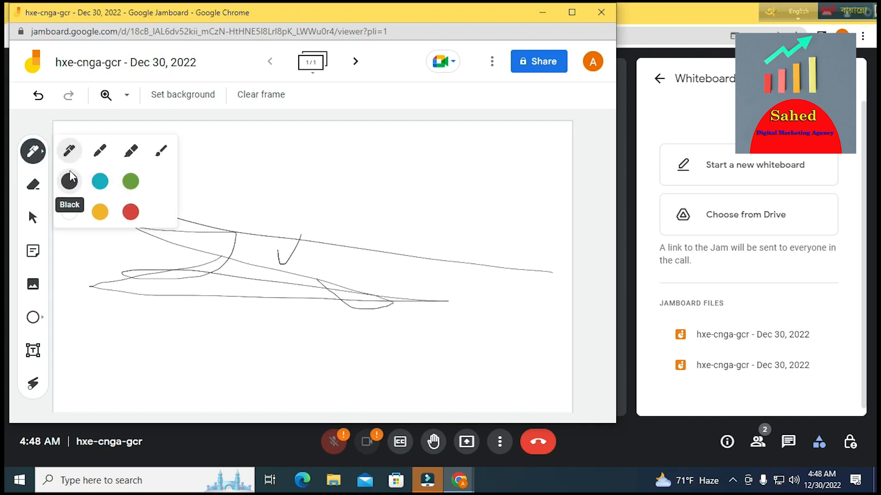
click(97, 151)
mouse_move(239, 178)
mouse_down()
mouse_move(376, 224)
mouse_move(260, 214)
mouse_up()
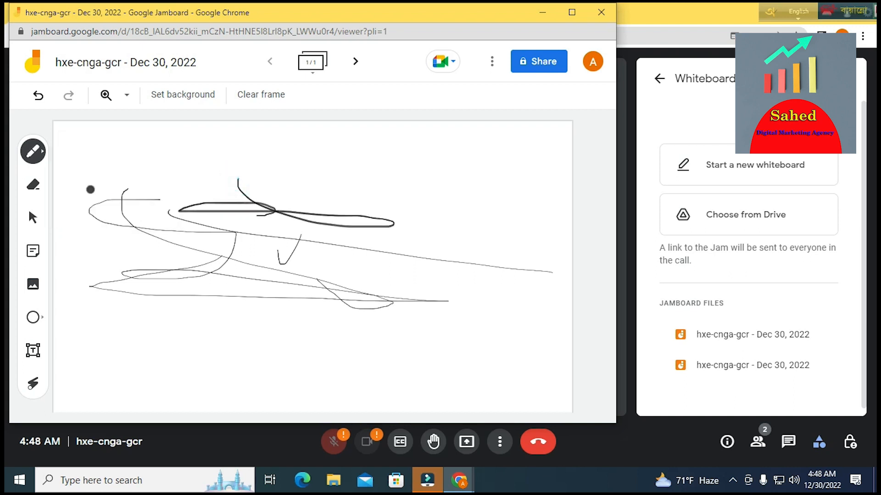
click(38, 155)
click(132, 160)
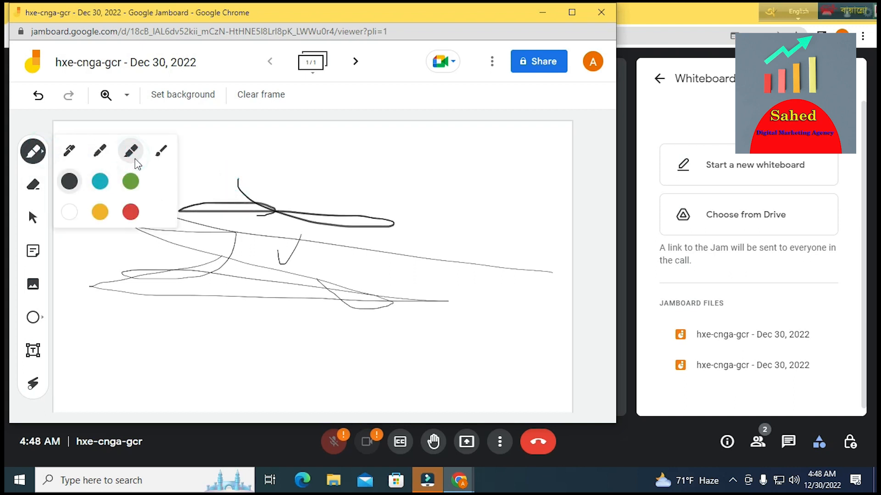
mouse_move(311, 151)
mouse_down()
mouse_move(326, 201)
mouse_move(284, 267)
mouse_move(262, 274)
mouse_up()
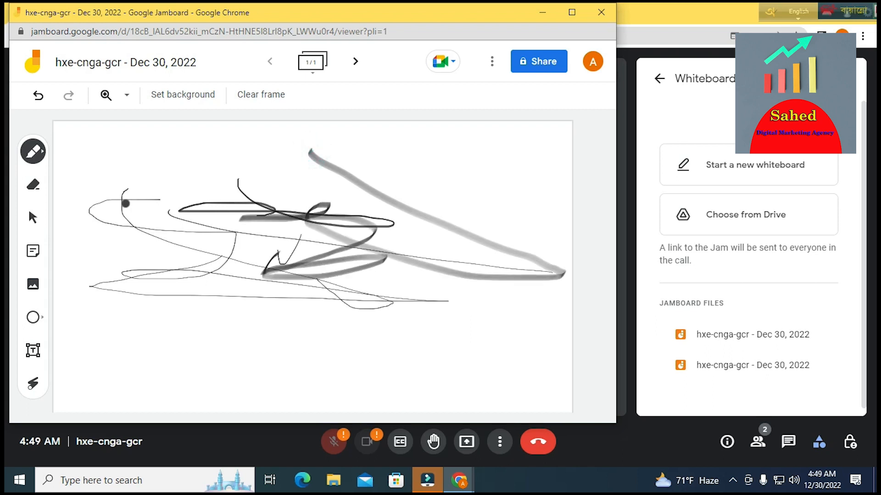
- Paint light grey Brush strokes and a large loop on the left side
click(45, 156)
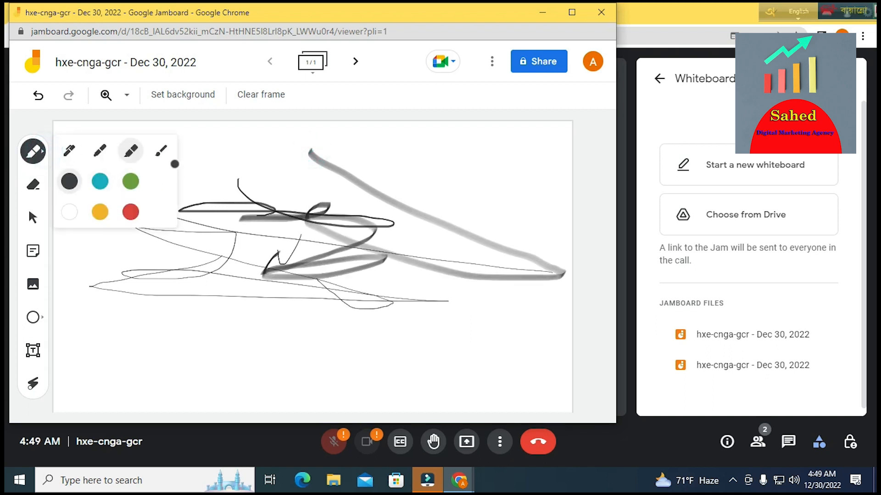
click(162, 154)
drag(271, 226, 262, 319)
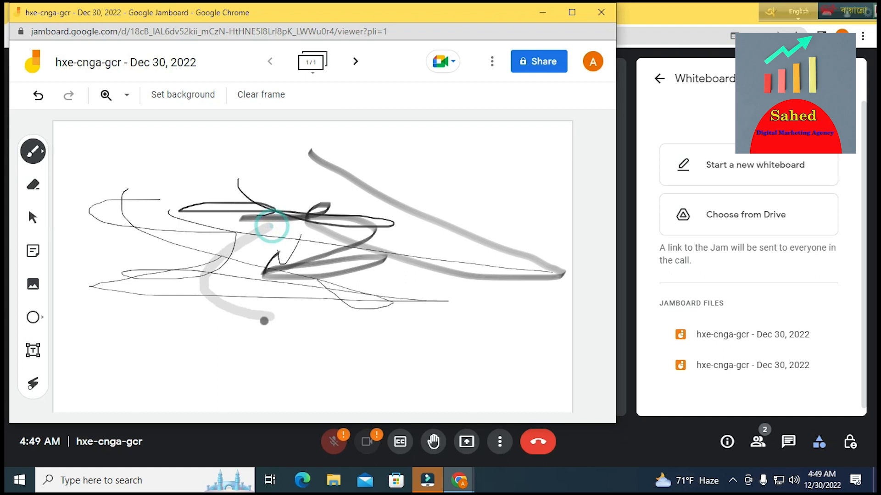
drag(235, 242, 128, 255)
drag(116, 292, 332, 366)
drag(287, 328, 344, 366)
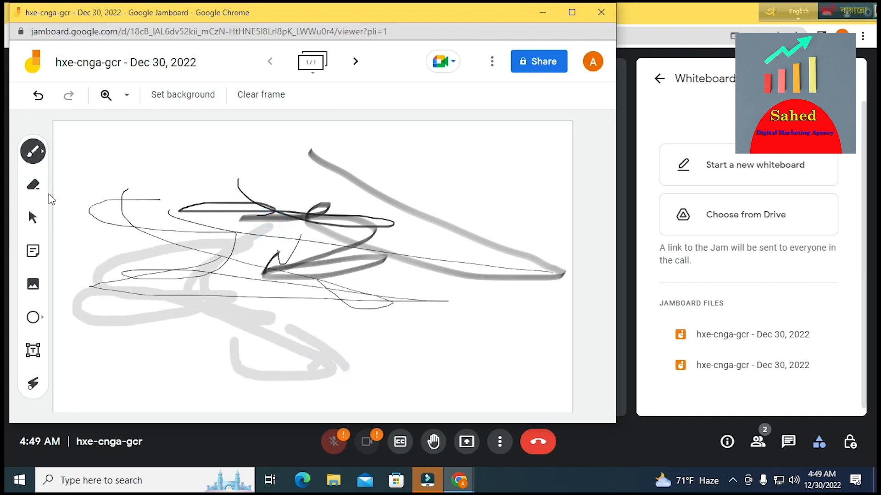
- Erase the strokes across the centre-left and the remaining grey marks
click(34, 188)
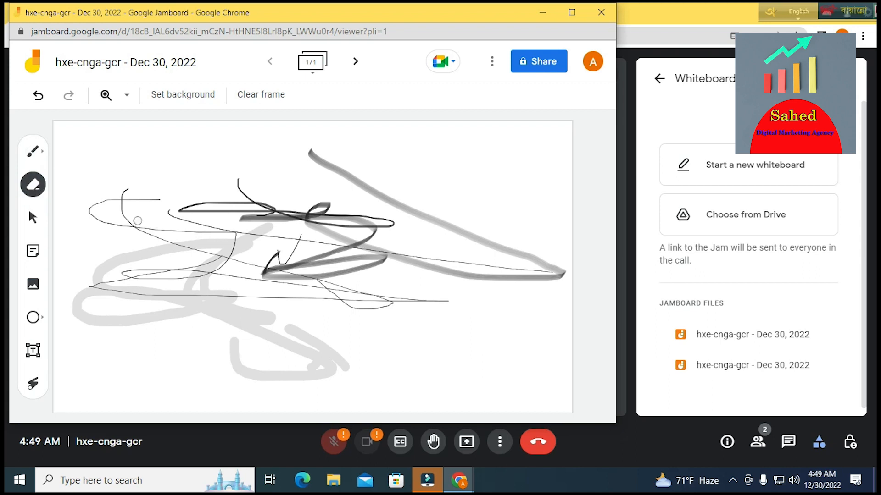
mouse_move(376, 189)
mouse_down()
mouse_move(362, 183)
mouse_move(275, 239)
mouse_move(153, 234)
mouse_move(267, 248)
mouse_move(96, 282)
mouse_move(77, 314)
mouse_up()
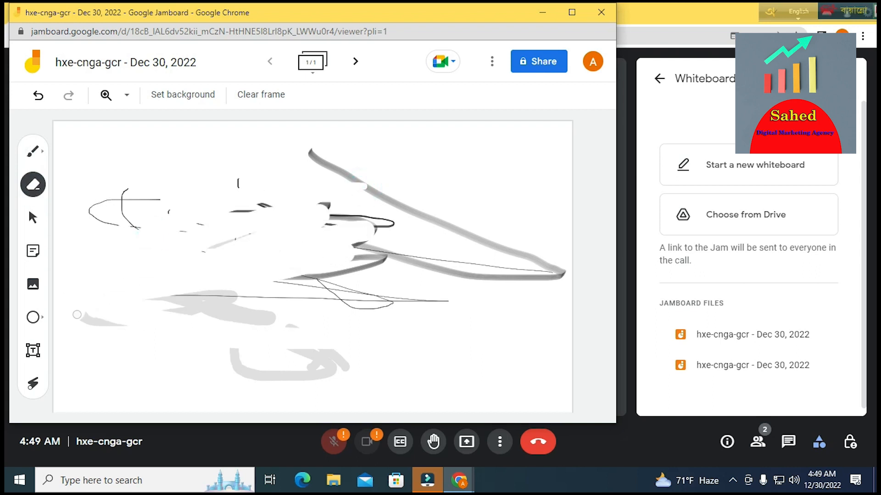
drag(83, 257, 125, 262)
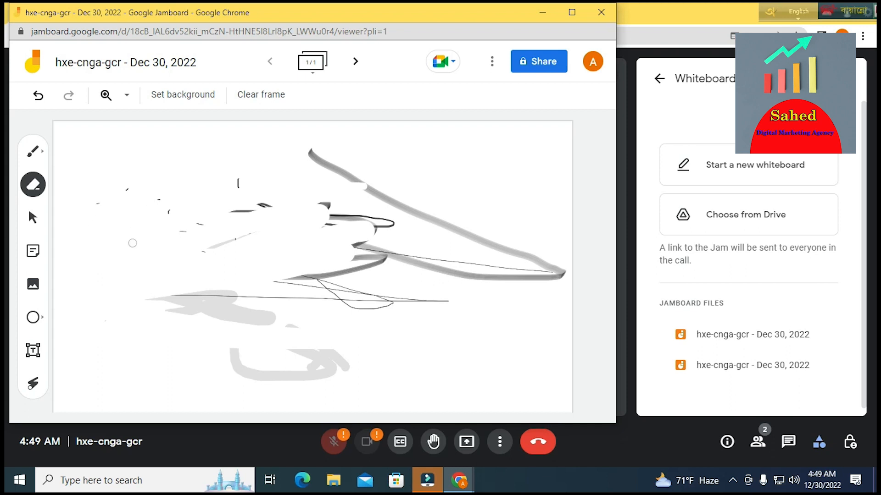
drag(84, 227, 124, 363)
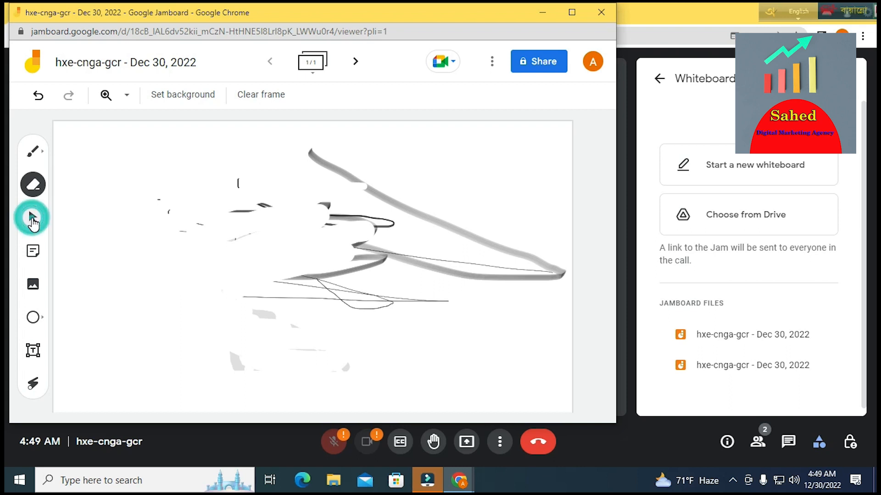
- Try the select tool on the frame, then return to the freehand pen
click(33, 222)
click(32, 218)
click(83, 230)
click(197, 241)
click(126, 263)
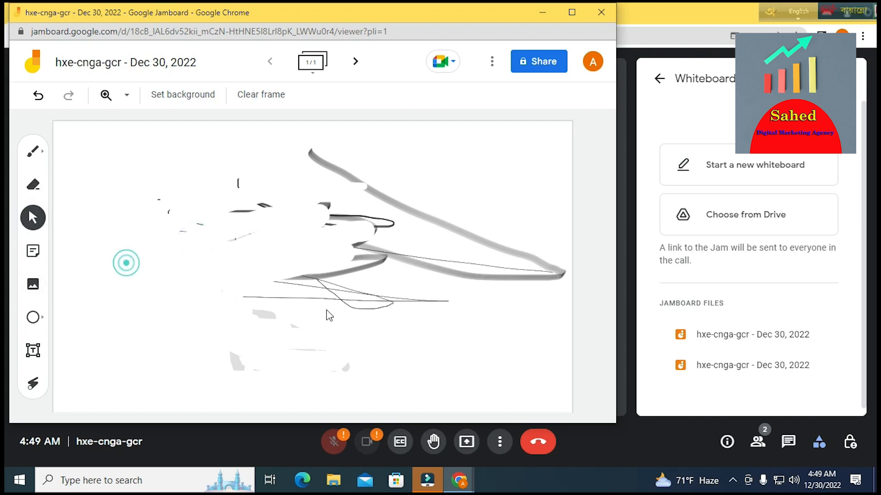
click(41, 155)
- Discard a new empty sticky note and start adding an image to the frame
click(34, 254)
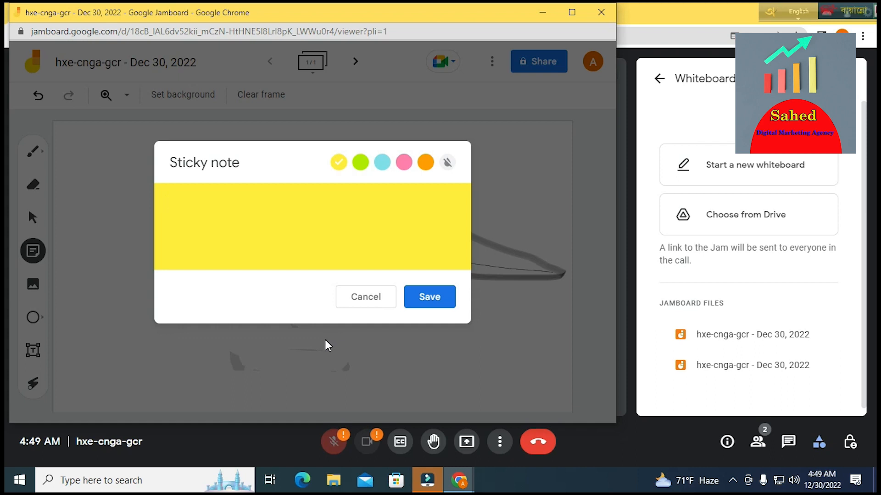
click(358, 301)
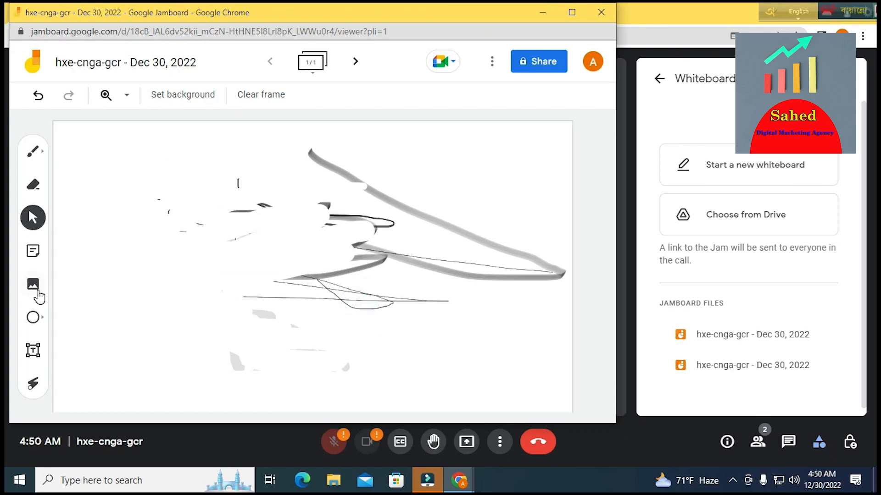
click(40, 292)
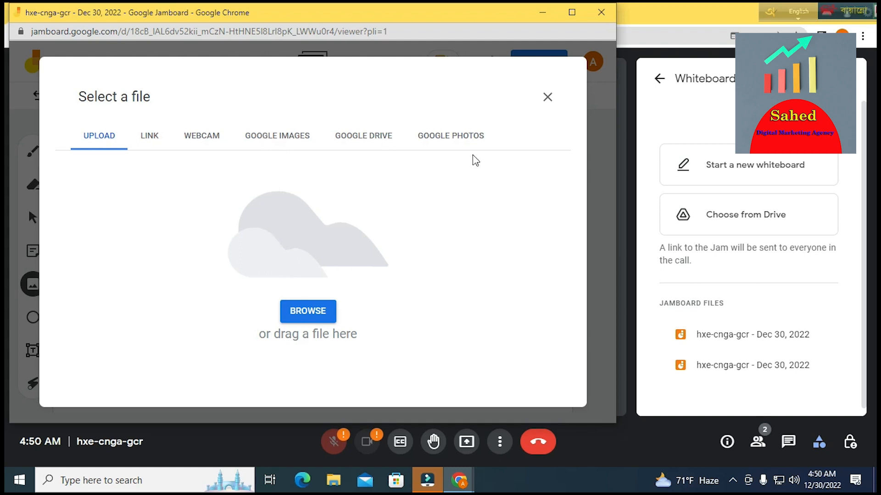
- Upload the endscreen image from Local Disk (D:) and drag its corner to shrink it
click(304, 317)
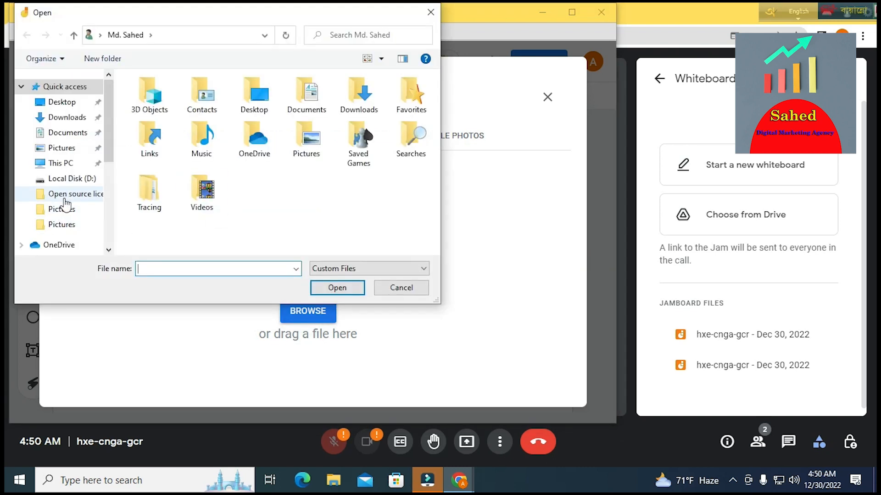
click(70, 180)
click(226, 124)
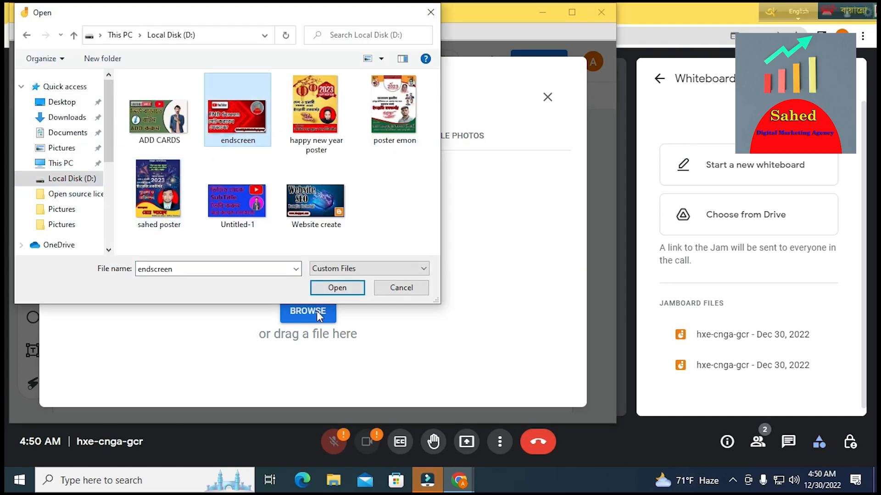
click(336, 289)
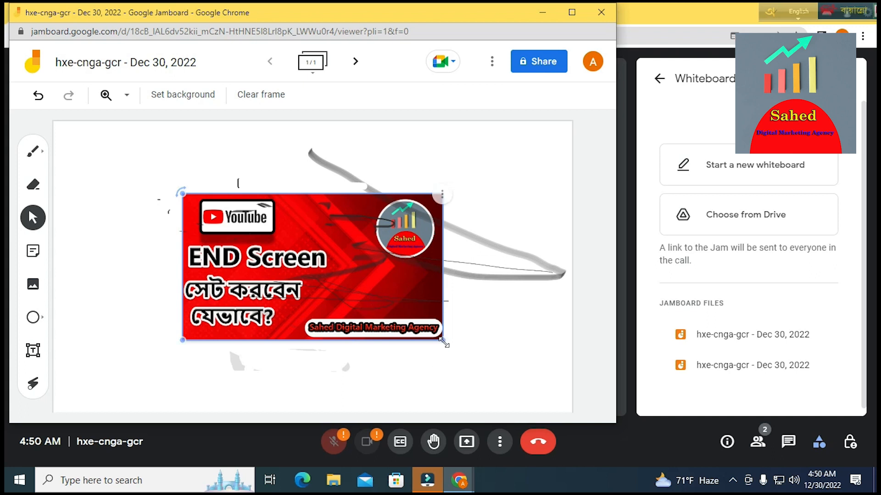
mouse_move(442, 340)
mouse_down()
mouse_move(321, 271)
mouse_move(454, 344)
mouse_up()
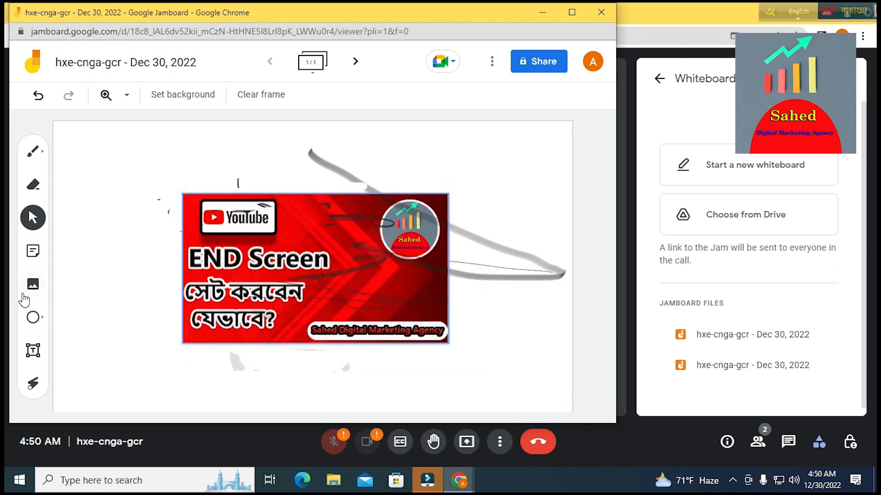
- Draw an ellipse and then an arrow shape below the END Screen image
click(34, 318)
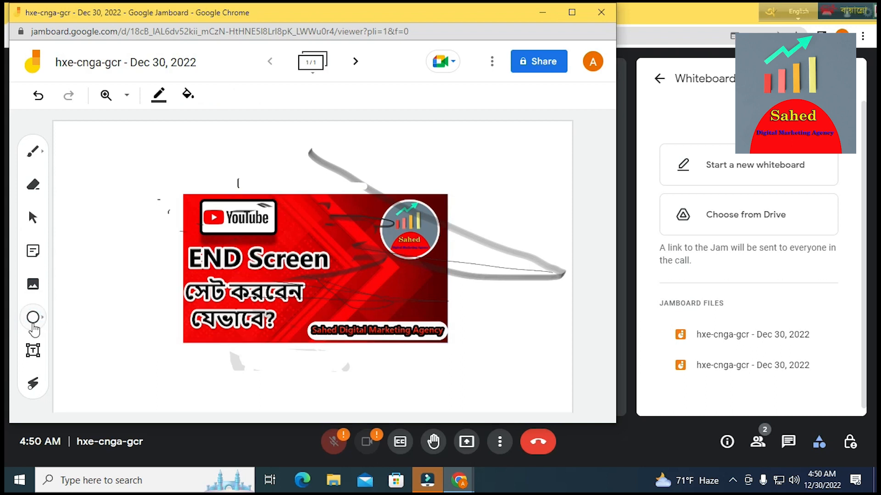
click(39, 319)
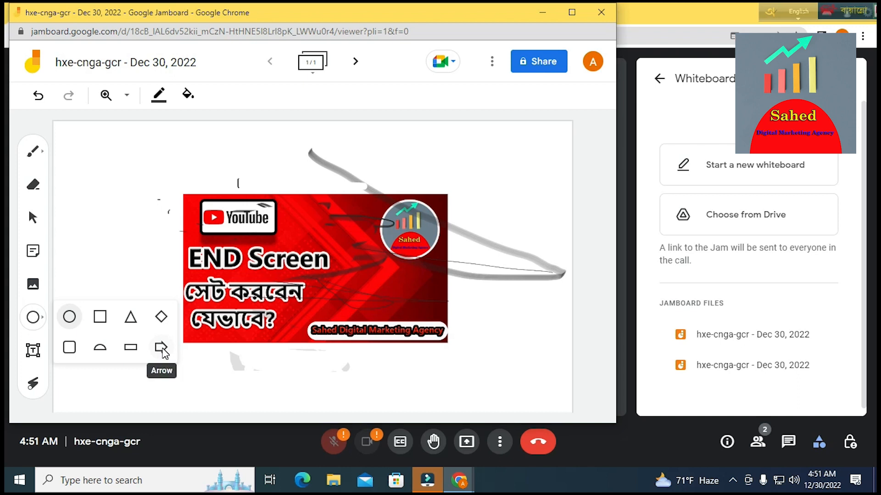
drag(207, 373, 319, 401)
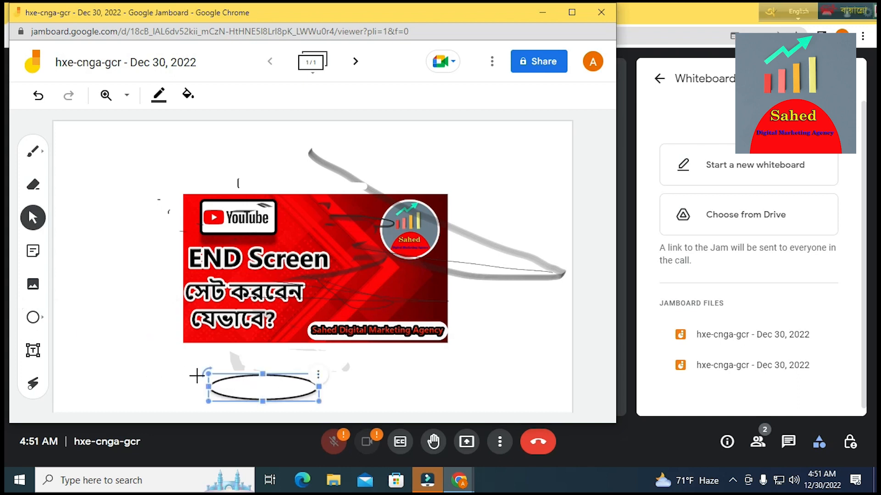
click(42, 318)
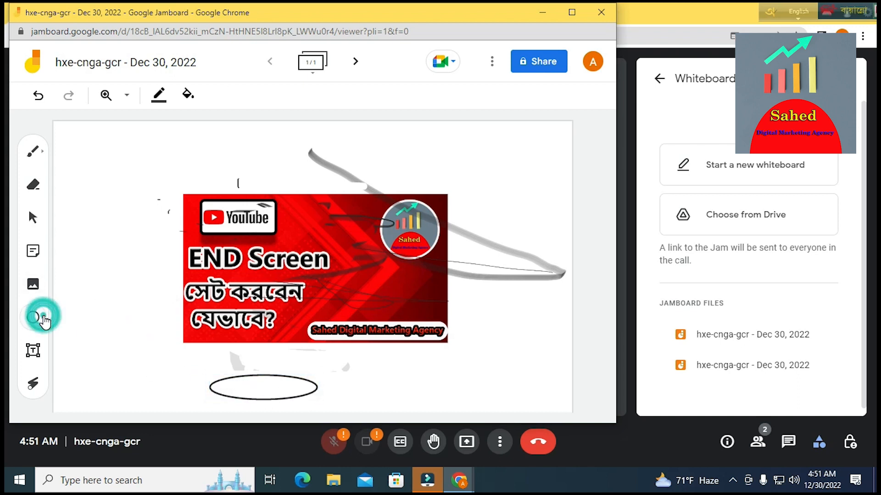
click(161, 347)
drag(207, 362, 349, 421)
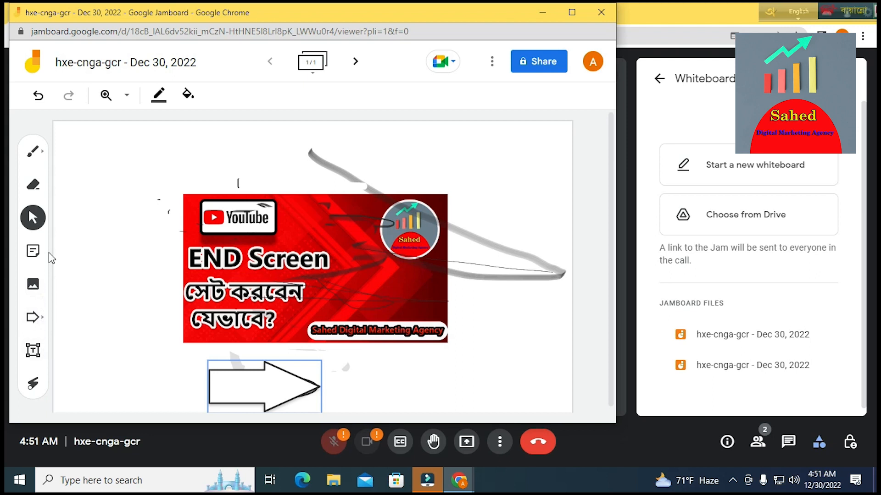
- Draw a large triangle shape to the left of the image
click(43, 322)
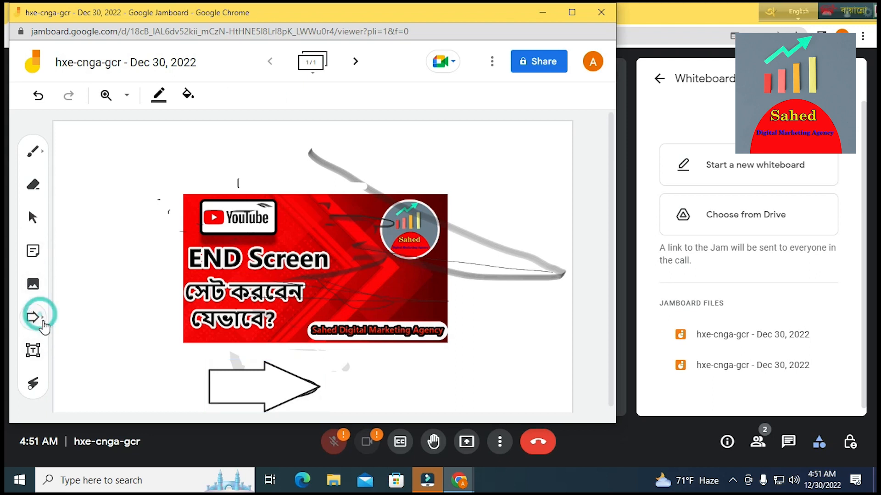
click(43, 322)
click(131, 318)
mouse_move(109, 243)
mouse_down()
mouse_move(191, 349)
mouse_move(191, 331)
mouse_up()
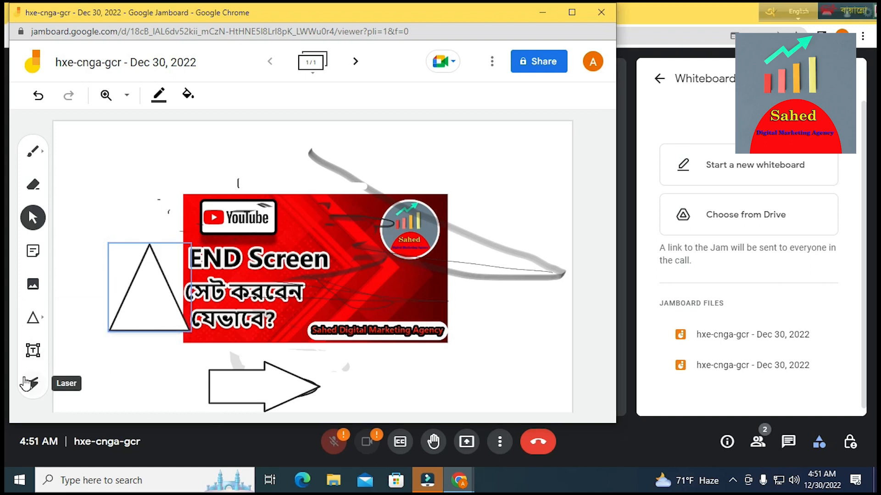
- Add a text box reading 'afsdgbdcb' above the image
click(33, 350)
click(196, 151)
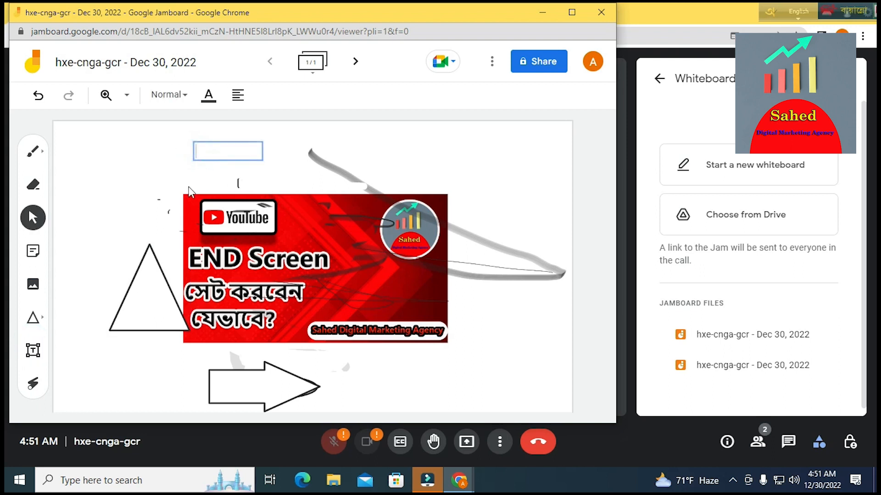
text(afsdgbdcb)
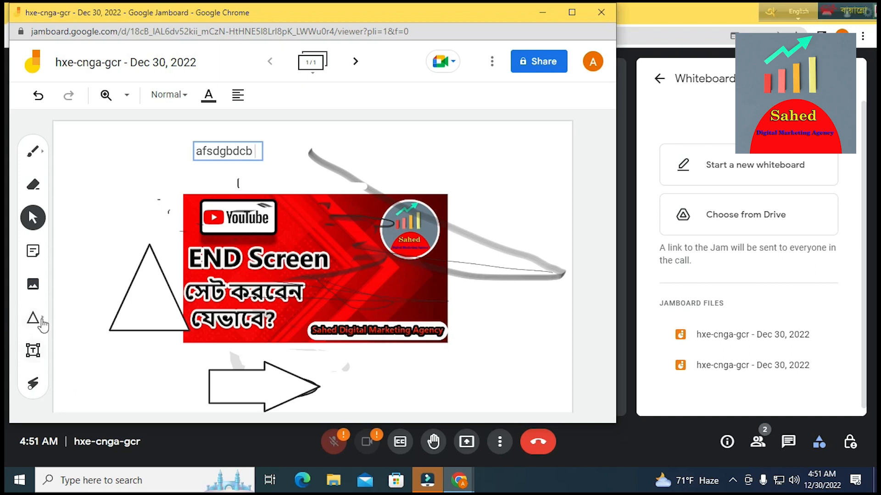
click(34, 353)
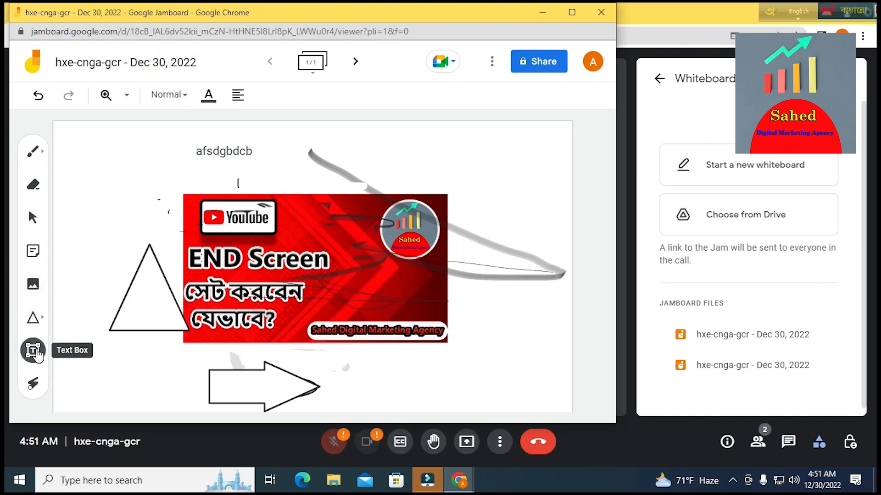
right_click(37, 351)
click(37, 351)
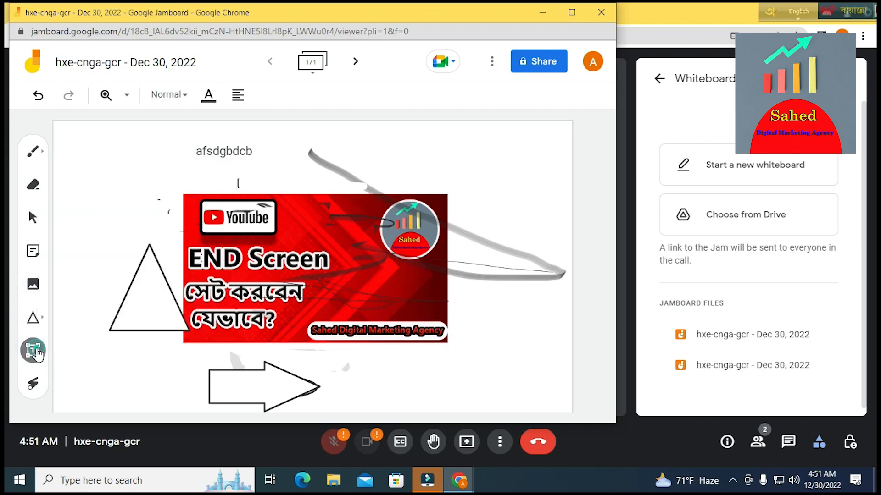
- Sweep the laser pointer around the arrow, triangle and text label
click(33, 385)
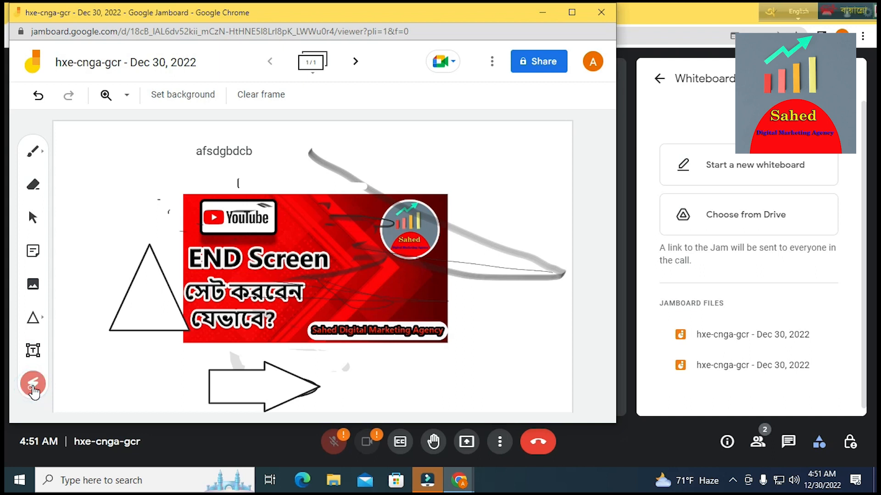
mouse_move(171, 378)
mouse_down()
mouse_move(216, 404)
mouse_move(80, 309)
mouse_move(131, 379)
mouse_up()
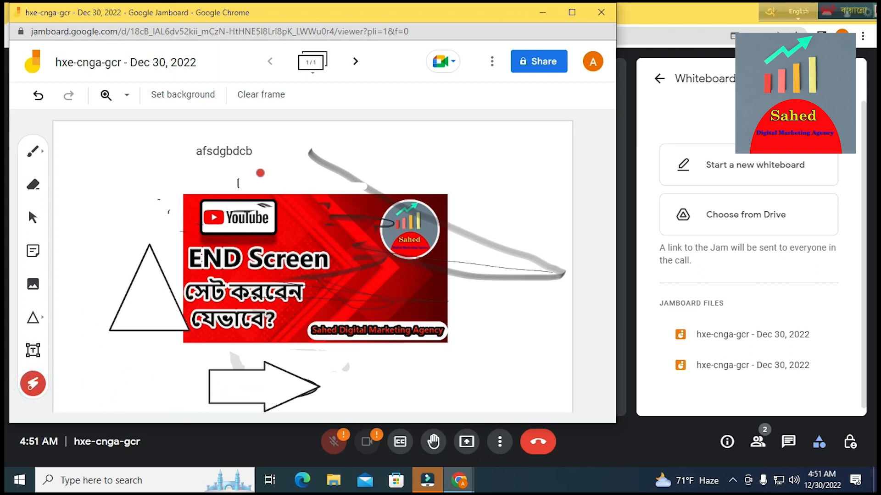
mouse_move(252, 152)
mouse_down()
mouse_move(216, 148)
mouse_move(298, 156)
mouse_move(240, 291)
mouse_move(211, 320)
mouse_move(300, 400)
mouse_up()
- Close the Jamboard window and whiteboard panel, then switch the call layout to Tiled
click(599, 15)
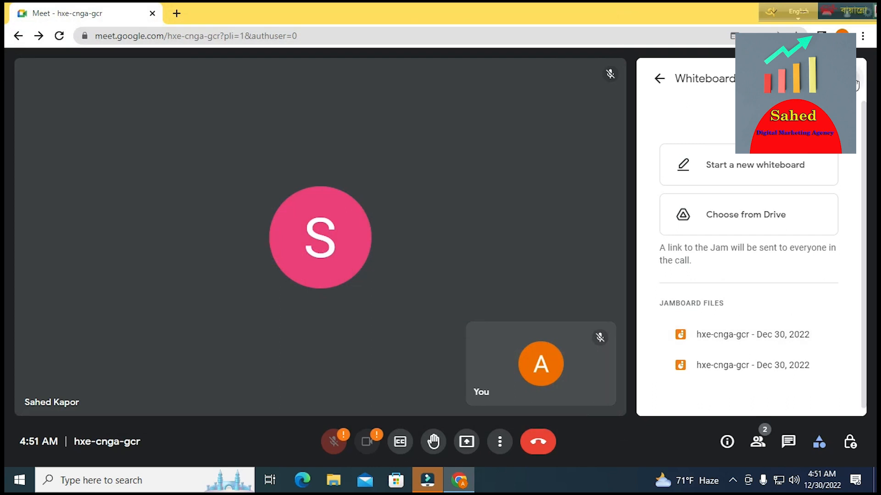
click(857, 75)
click(500, 443)
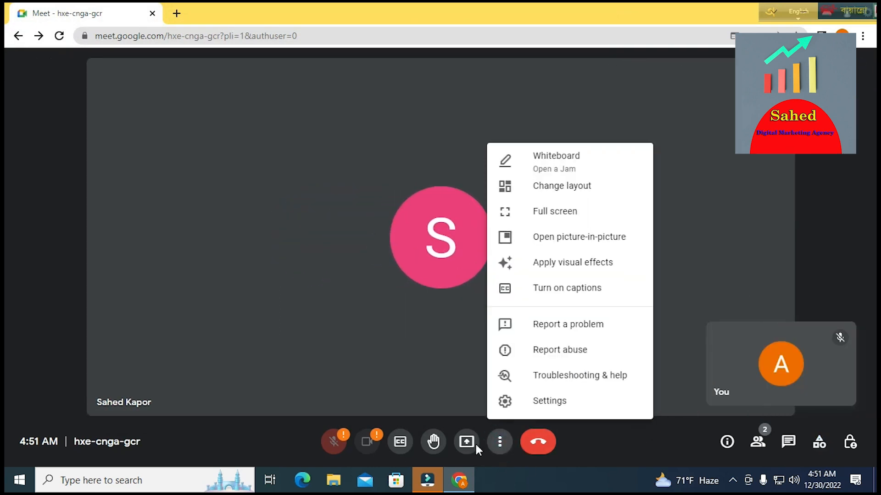
click(556, 186)
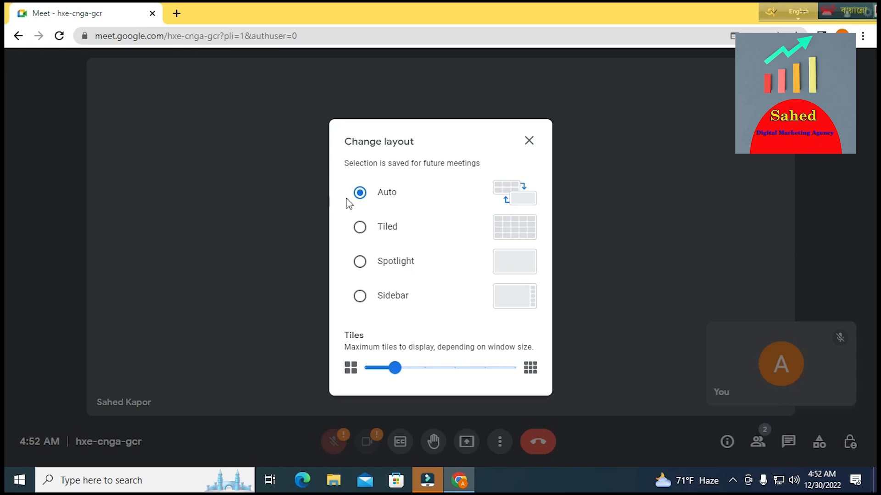
click(362, 227)
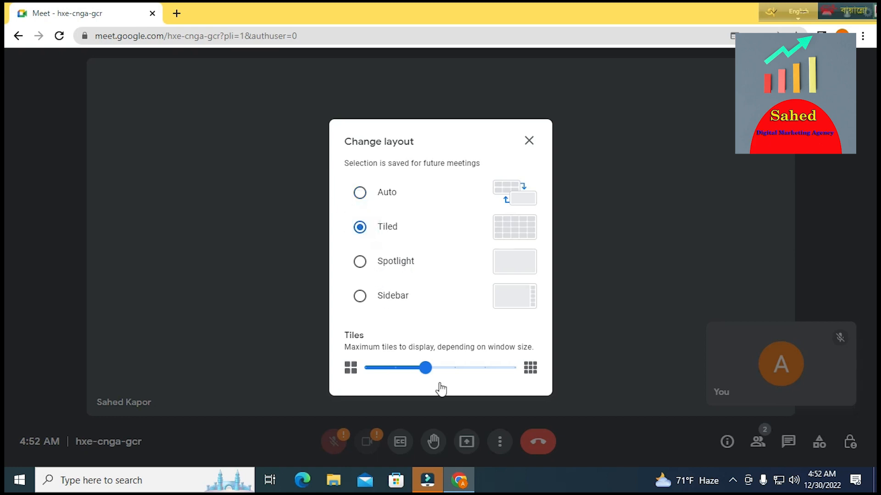
click(528, 142)
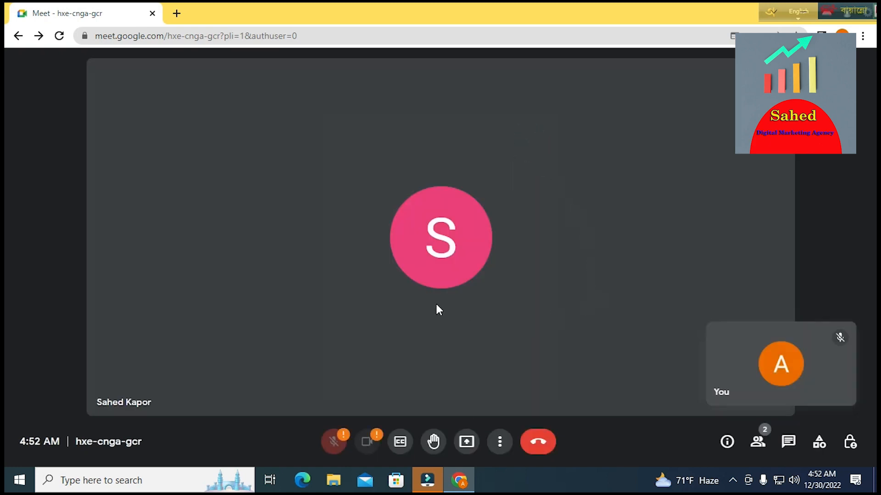
- Set the call layout back to Auto
click(499, 442)
click(523, 185)
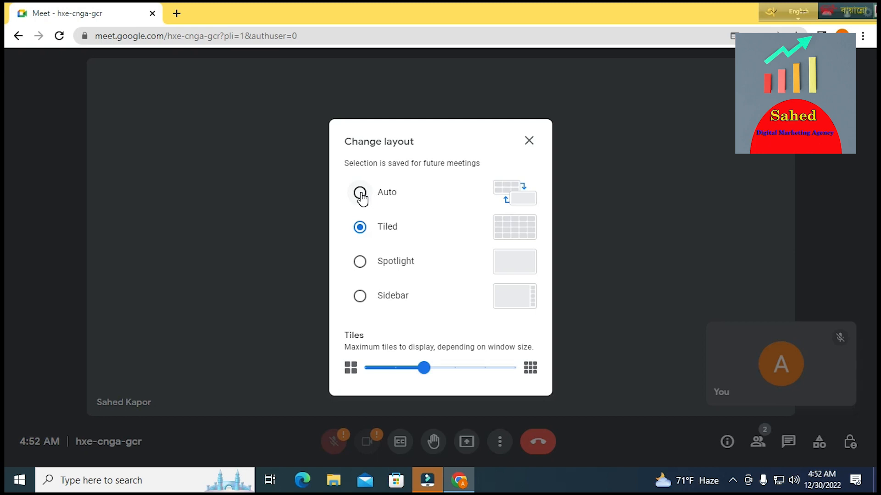
click(361, 194)
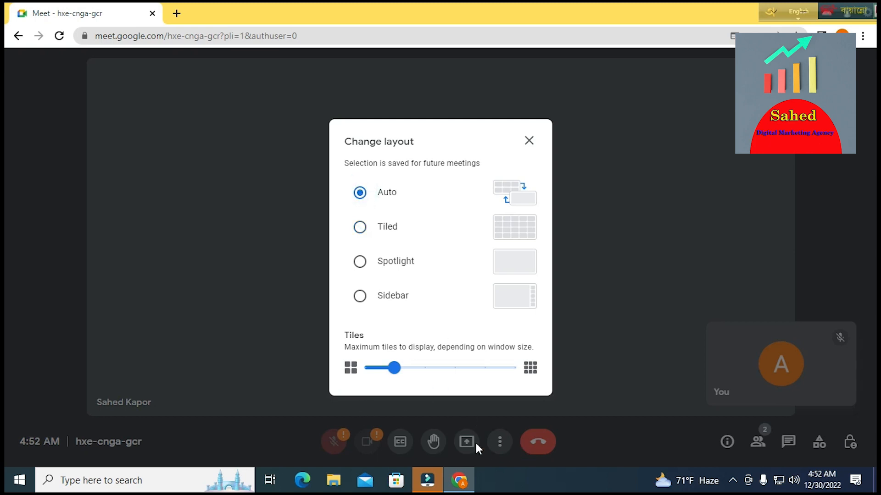
click(531, 142)
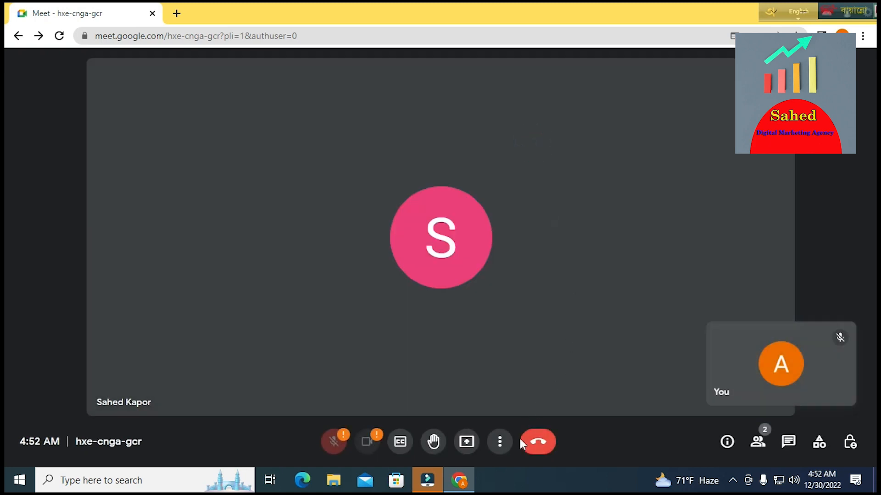
click(500, 442)
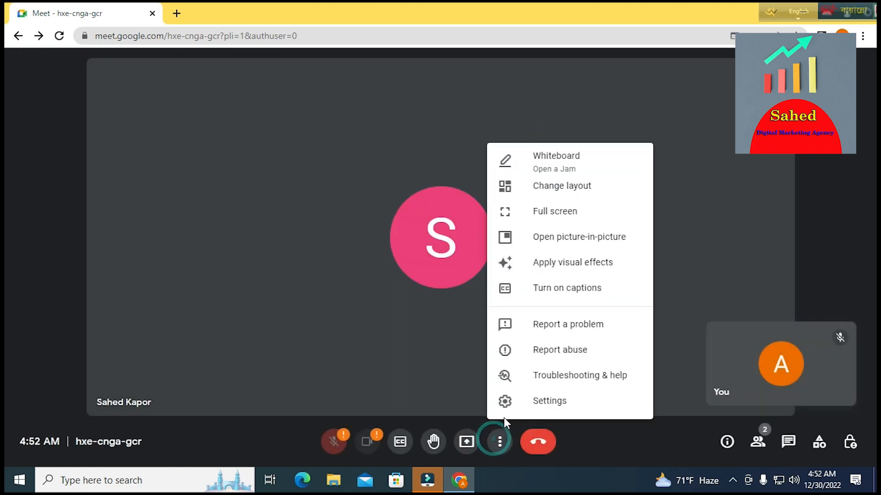
click(562, 216)
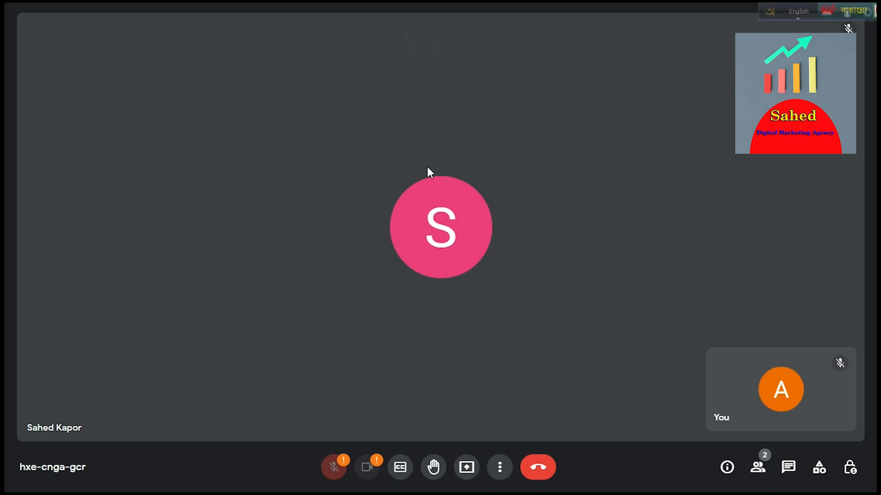
key(Escape)
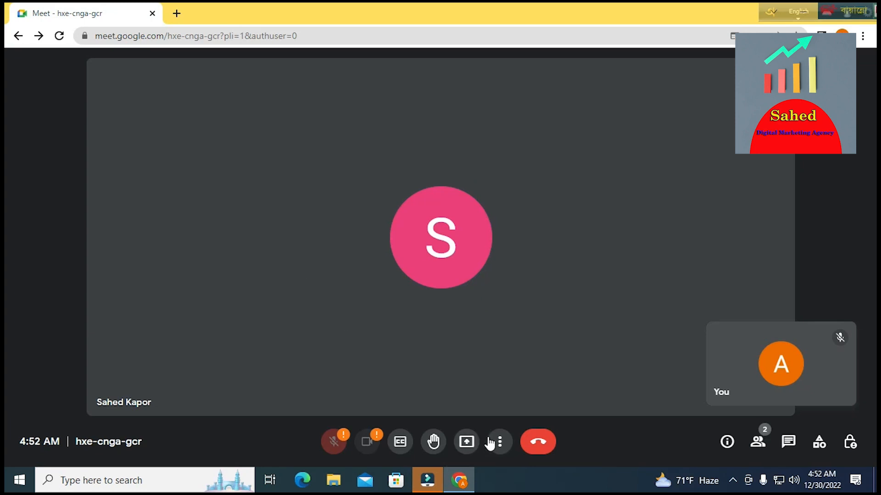
- Pop the call into picture-in-picture, browse visual effects without applying any, then reopen More options
click(499, 442)
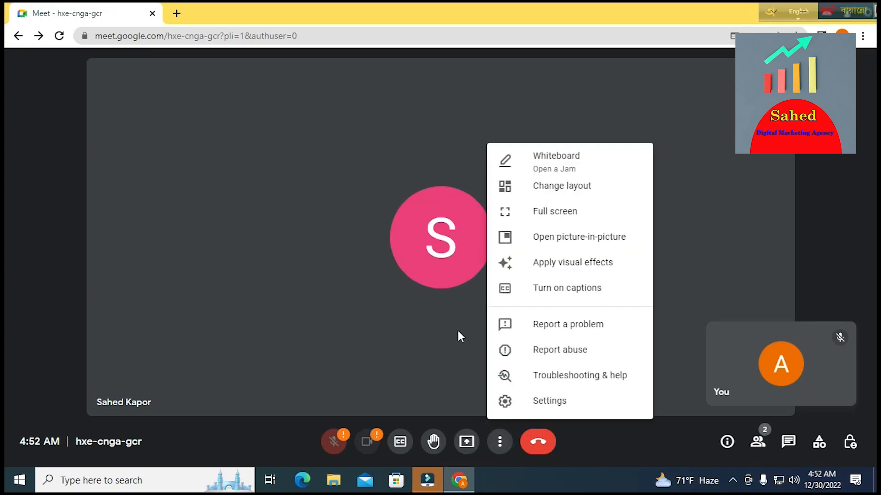
click(549, 240)
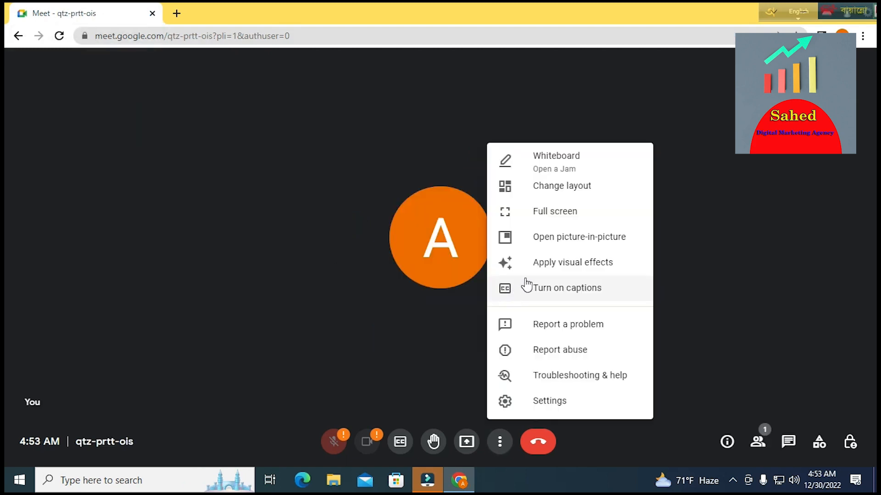
click(567, 265)
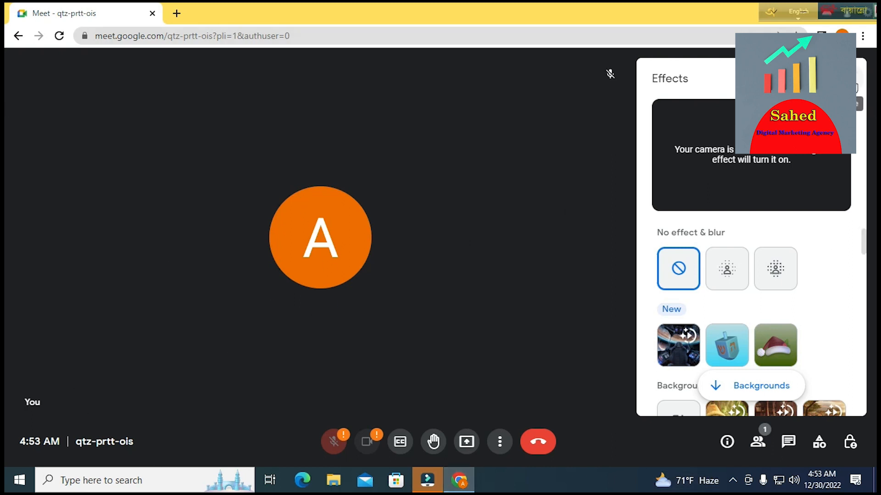
click(851, 78)
click(501, 441)
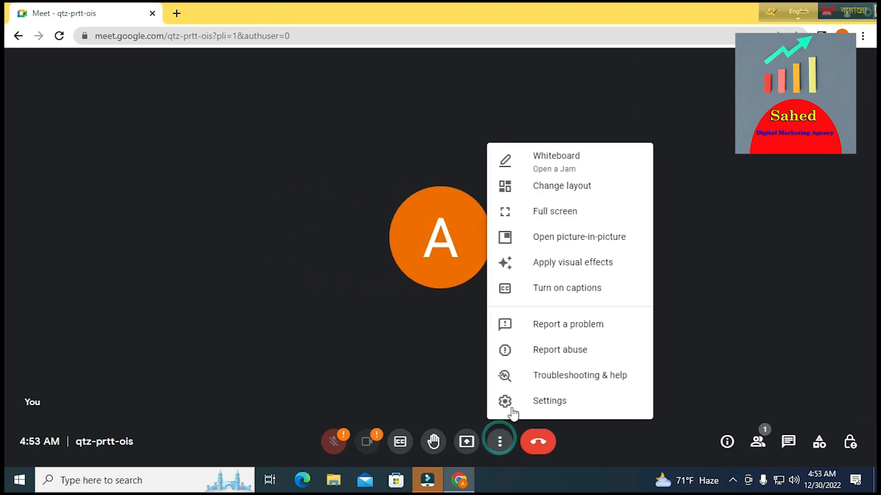